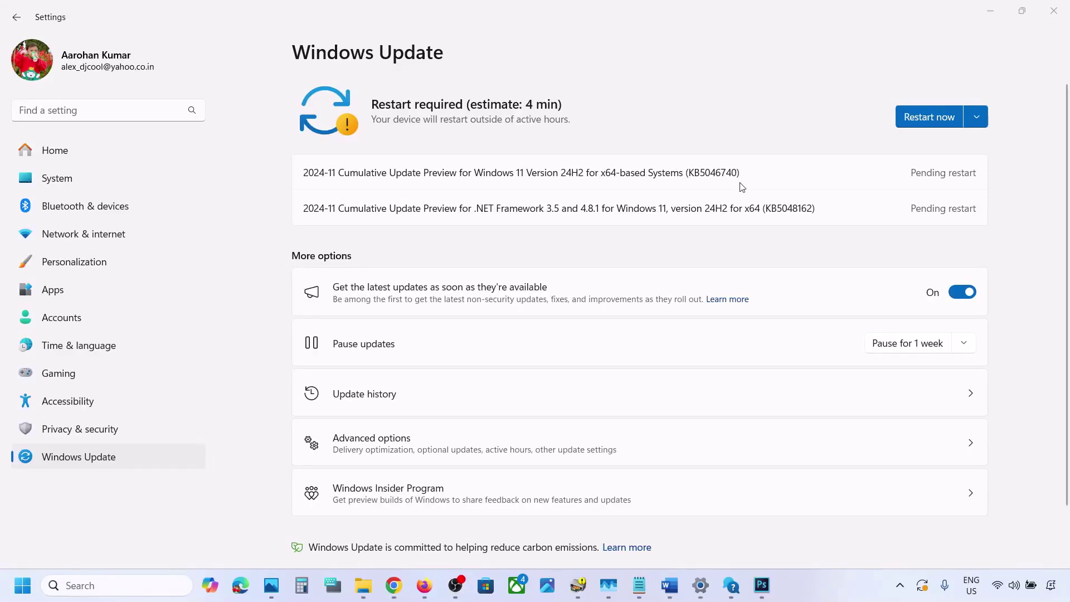
Select the KB numbers KB5046740 and KB5048162 of the two updates pending restart
{"action": "double_click", "coordinate": [716, 172]}
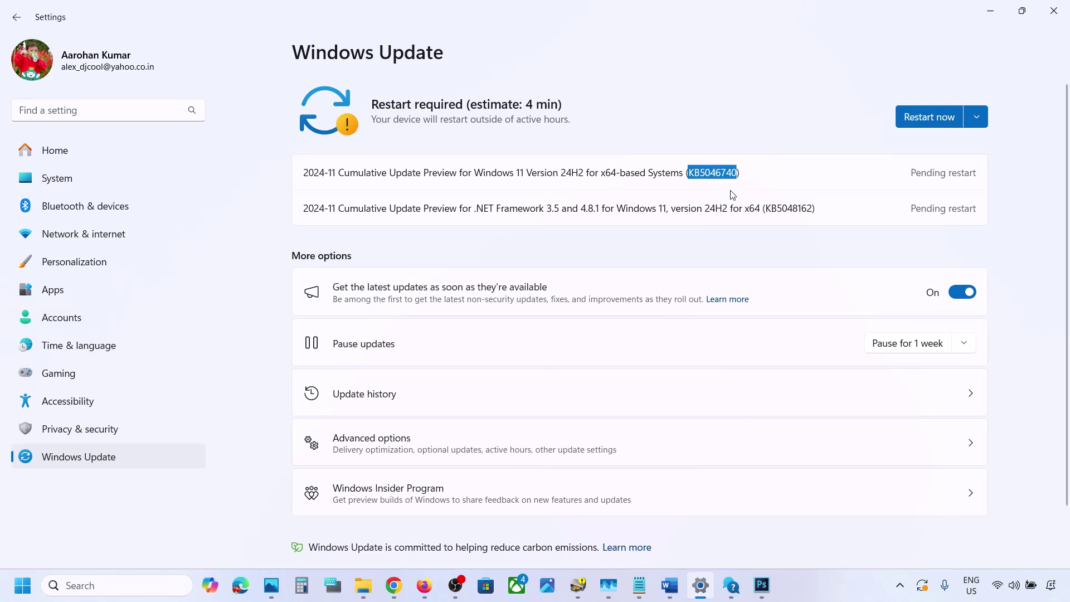
{"action": "double_click", "coordinate": [781, 209]}
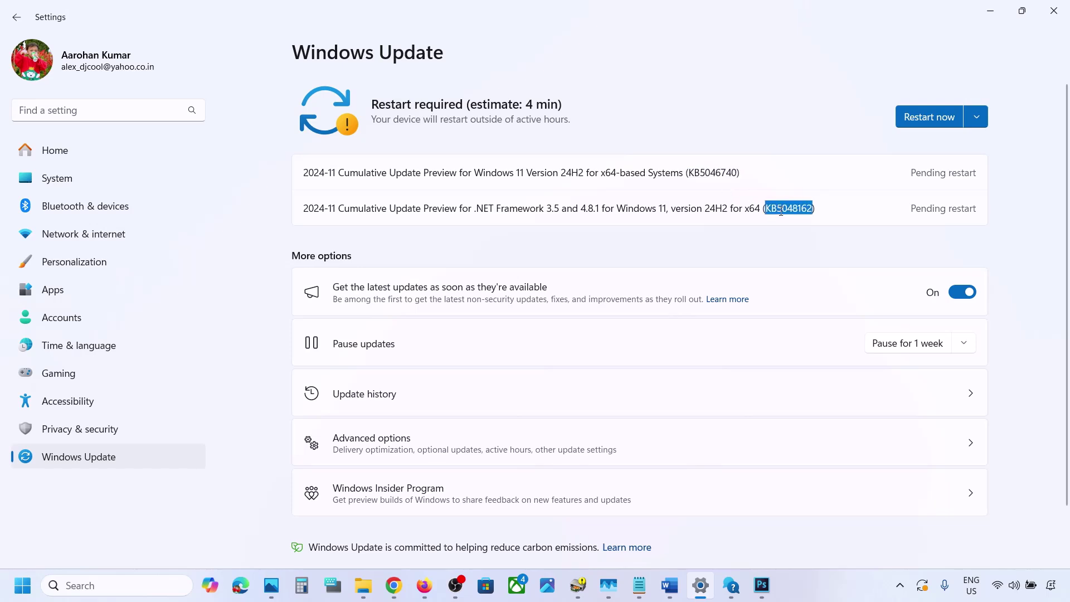
{"action": "double_click", "coordinate": [702, 172]}
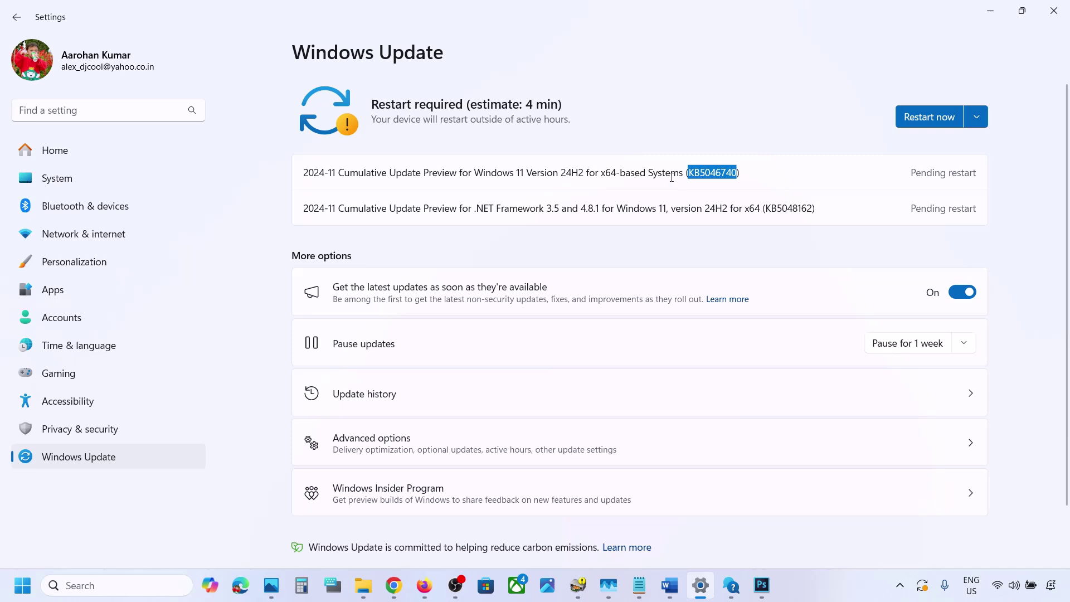
Check the Word step notes, clear the screen to the desktop, and start a Windows search
{"action": "left_click", "coordinate": [838, 579]}
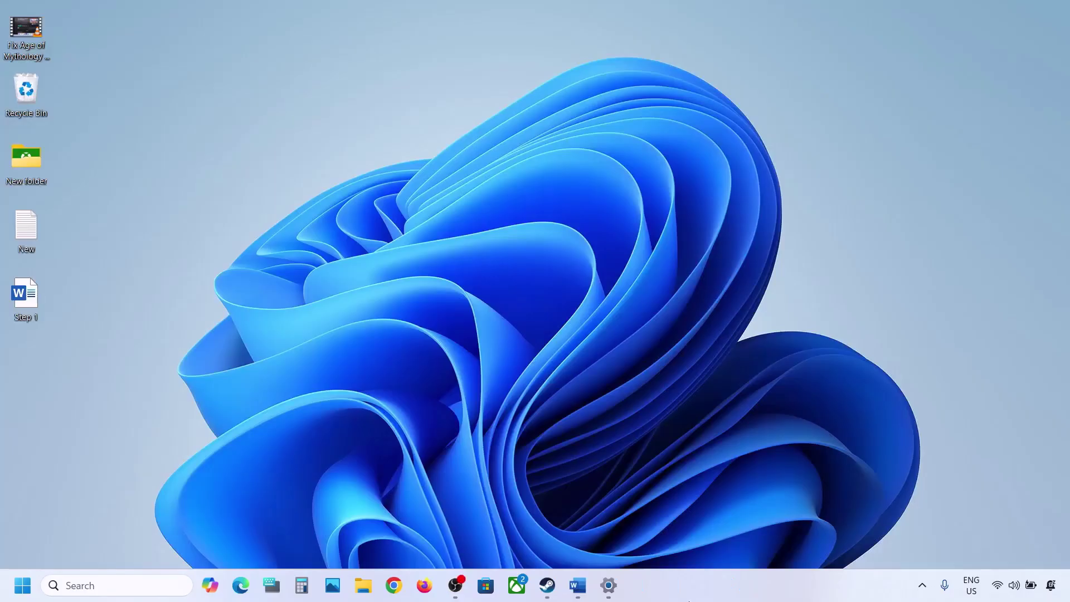
{"action": "left_click", "coordinate": [579, 585]}
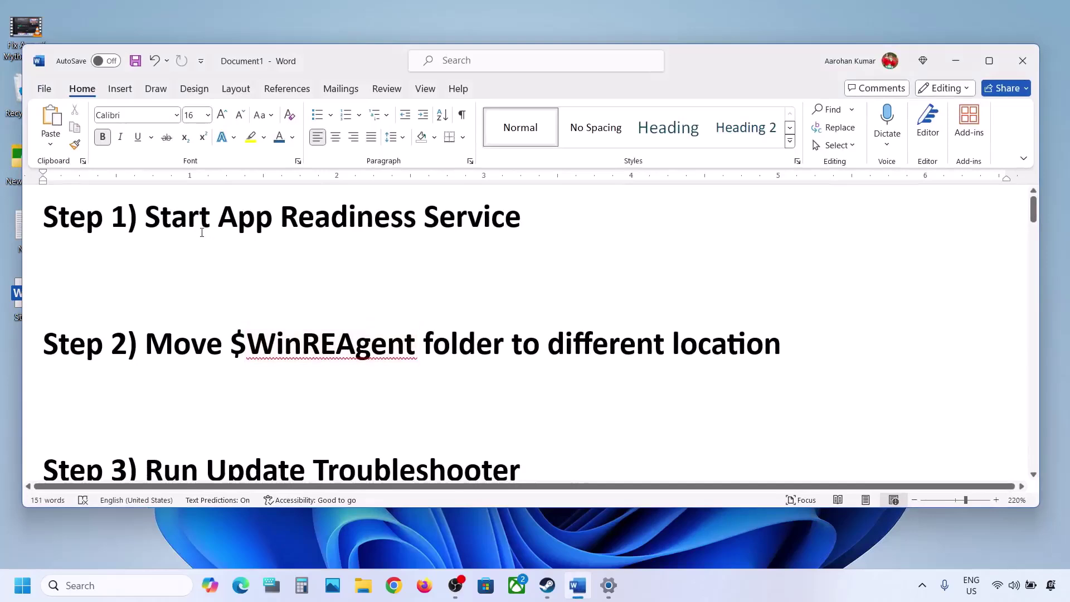
{"action": "left_click_drag", "start_coordinate": [160, 218], "coordinate": [529, 223]}
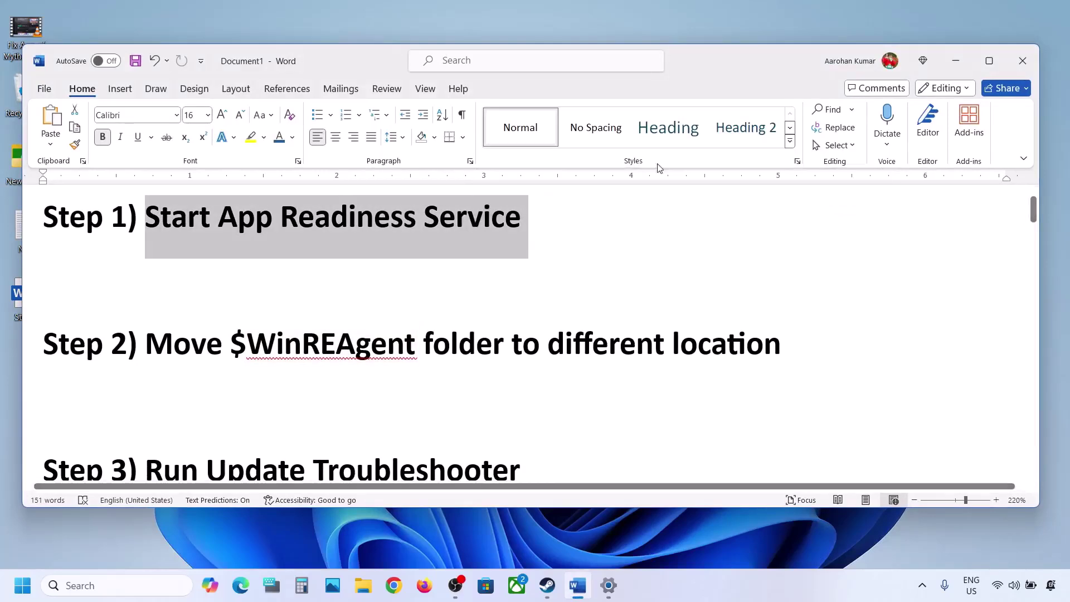
{"action": "left_click", "coordinate": [952, 65]}
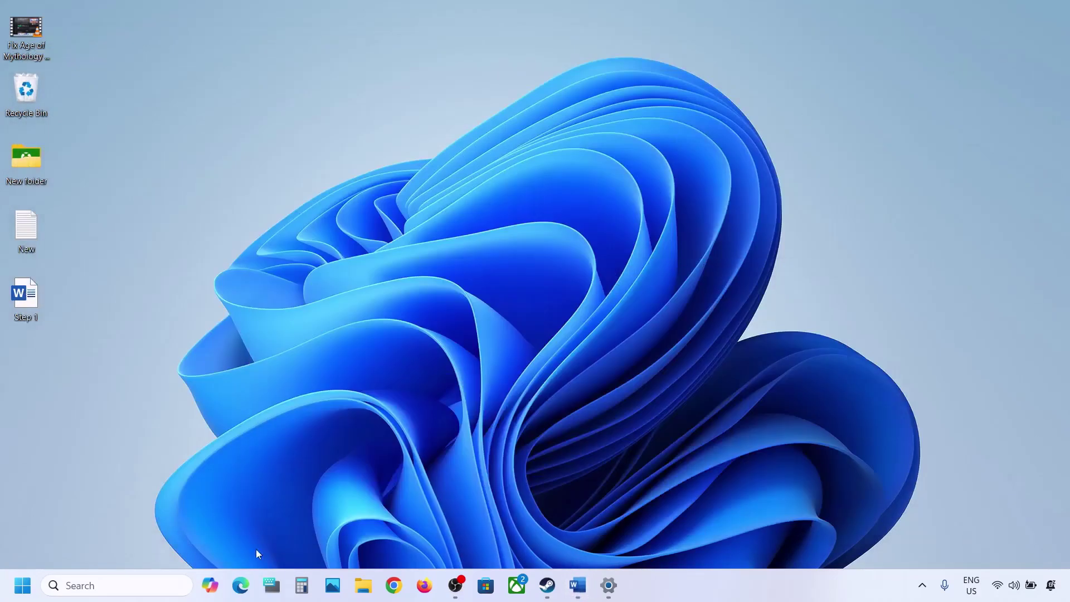
{"action": "left_click", "coordinate": [156, 582]}
Set the App Readiness service to Automatic startup and start it
{"action": "type", "text": "services"}
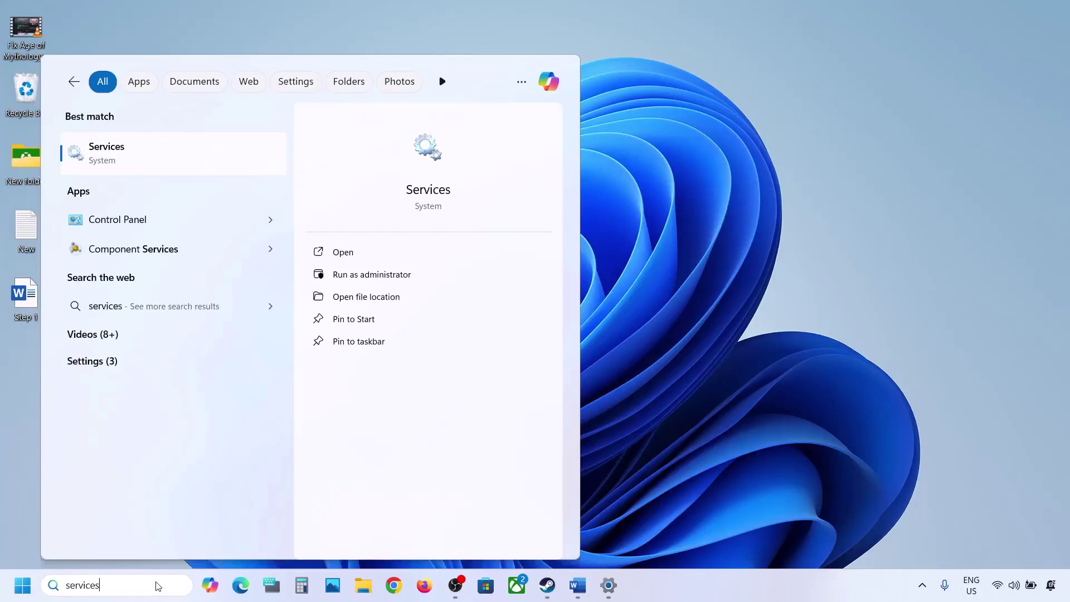
{"action": "left_click", "coordinate": [98, 162]}
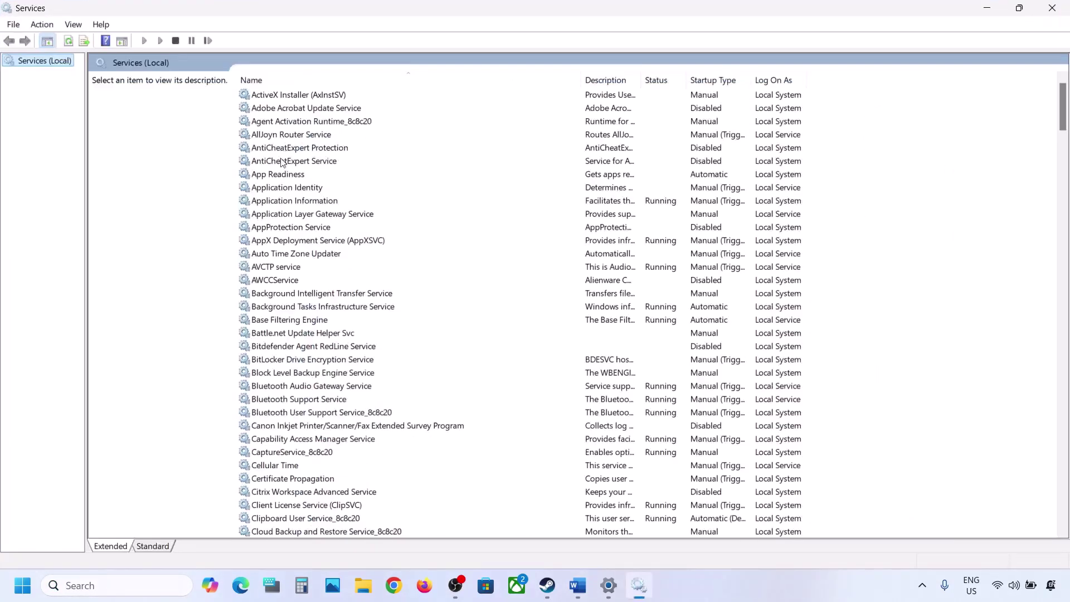
{"action": "left_click", "coordinate": [276, 174]}
{"action": "double_click", "coordinate": [324, 177]}
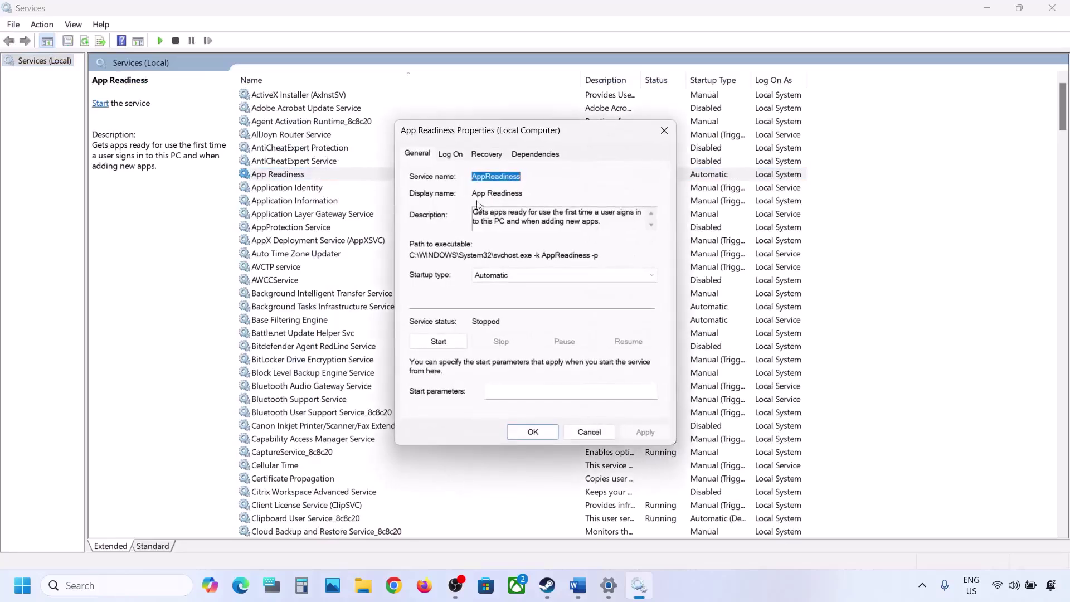
{"action": "left_click", "coordinate": [506, 278]}
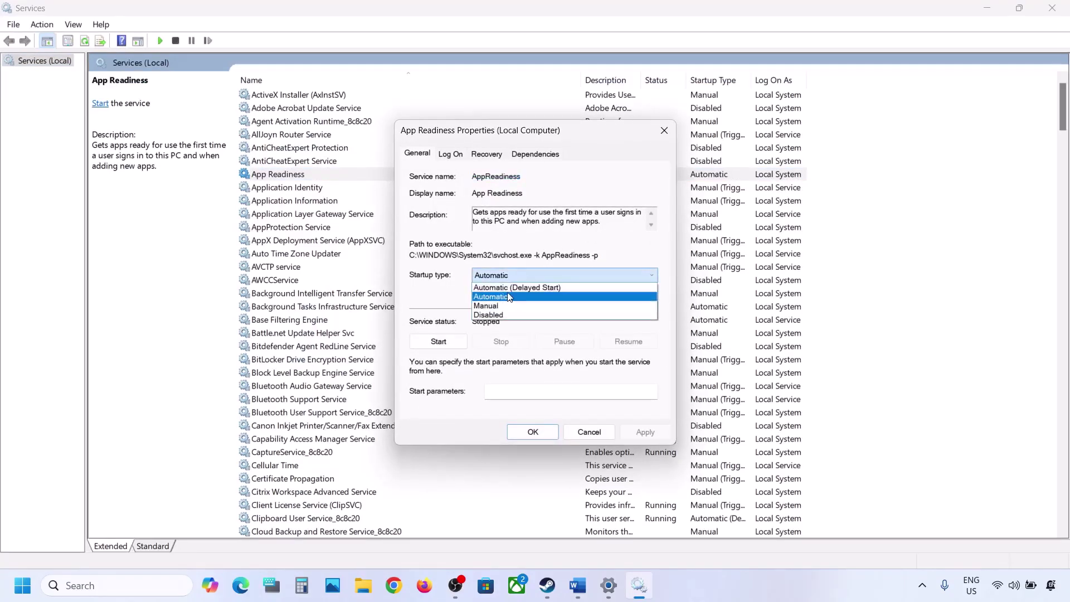
{"action": "left_click", "coordinate": [507, 298]}
{"action": "left_click", "coordinate": [640, 432]}
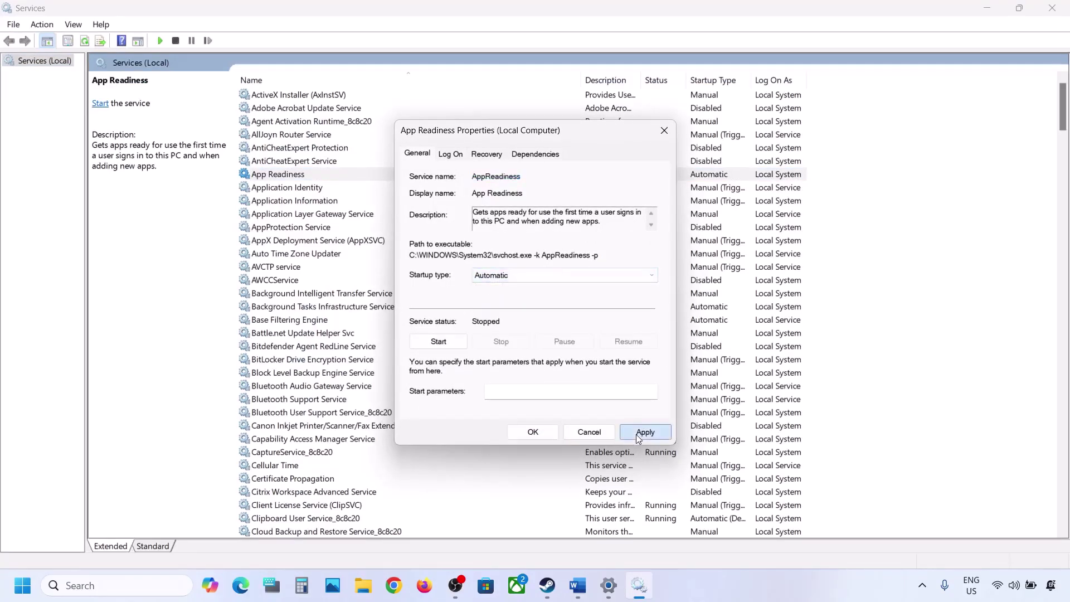
{"action": "left_click", "coordinate": [445, 345]}
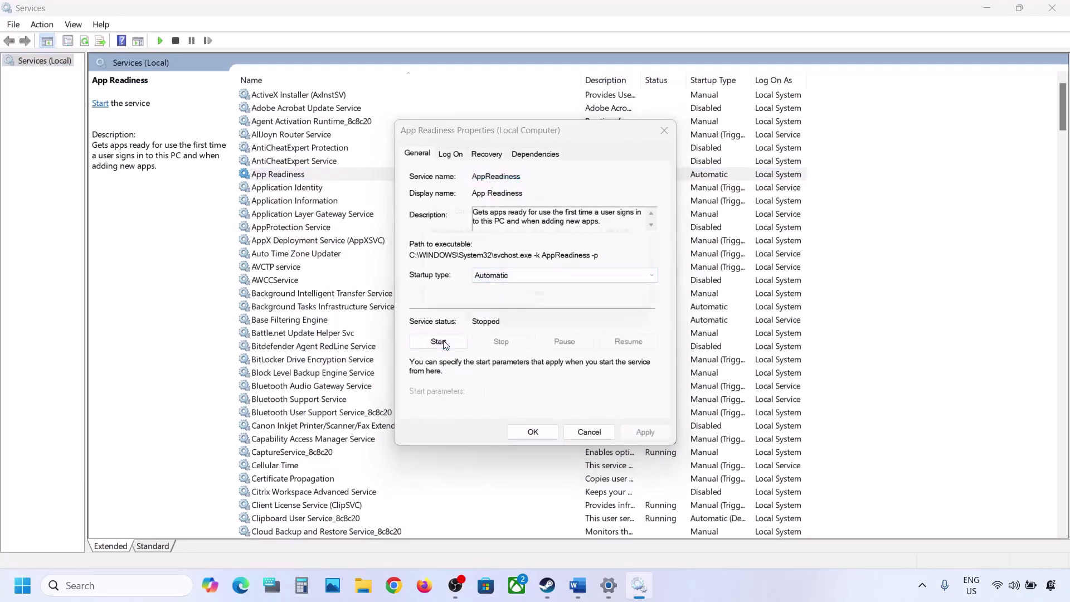
{"action": "left_click", "coordinate": [541, 436]}
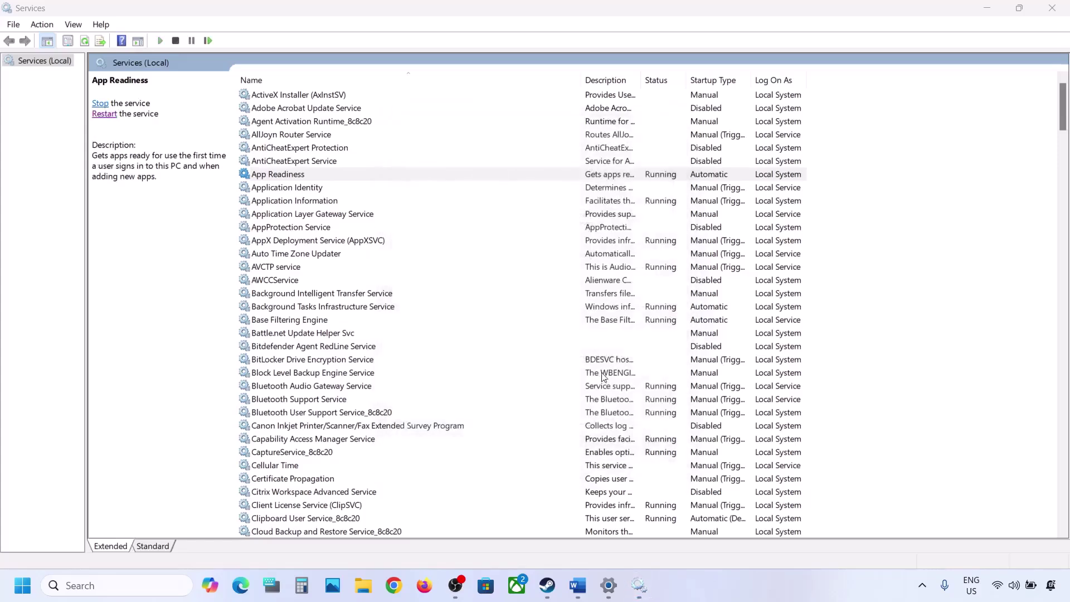
Close Services and select the $WinREAgent folder name in the Word notes
{"action": "left_click", "coordinate": [1052, 8]}
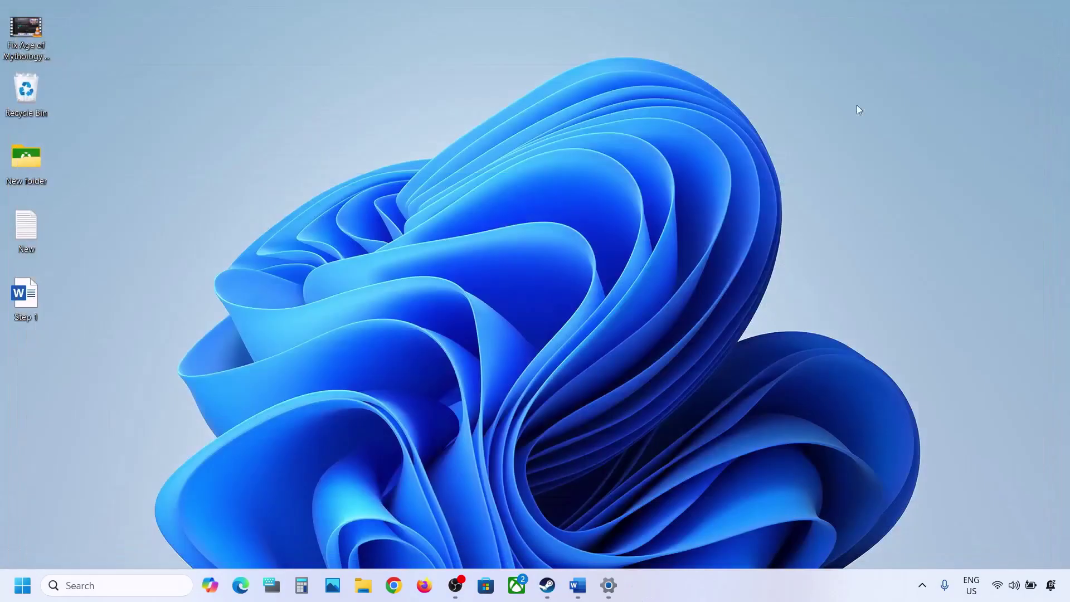
{"action": "left_click", "coordinate": [577, 585]}
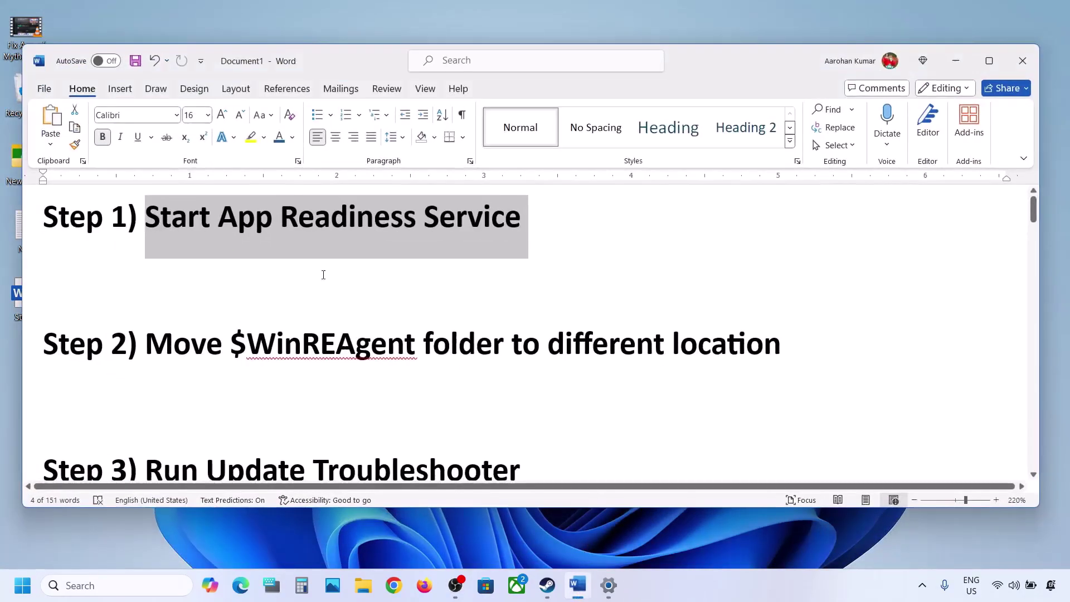
{"action": "double_click", "coordinate": [245, 339]}
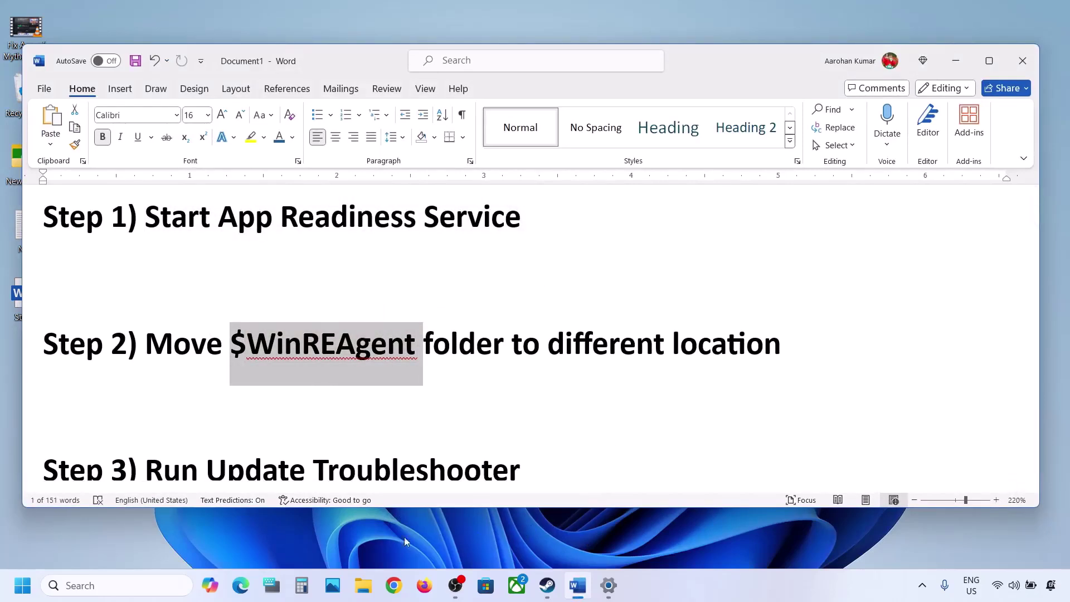
{"action": "left_click", "coordinate": [363, 585]}
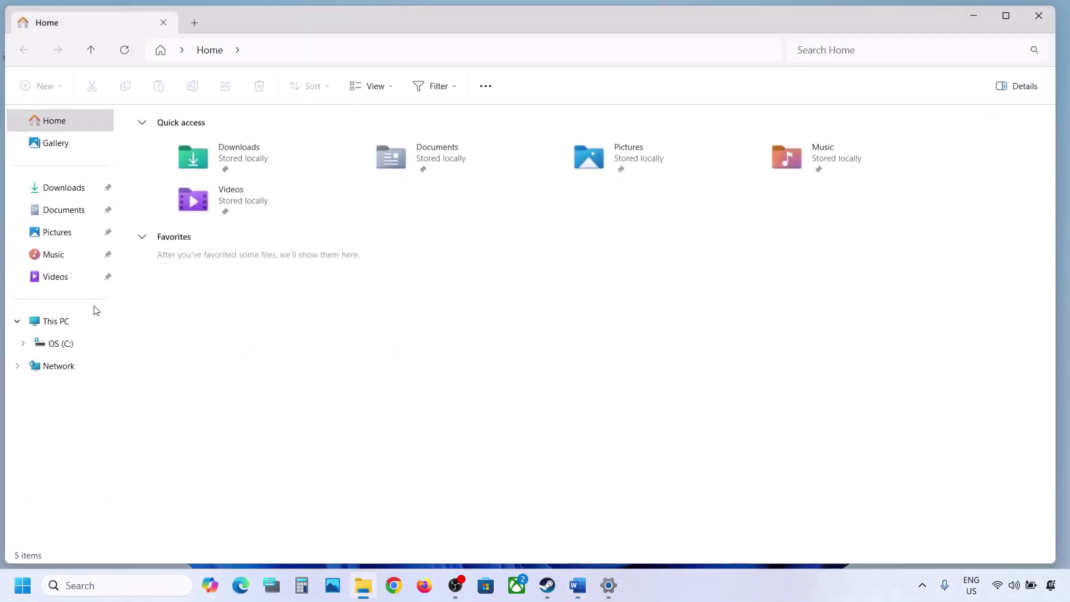
Browse to the OS (C:) drive and select the $WinREAgent folder
{"action": "left_click", "coordinate": [65, 323]}
{"action": "double_click", "coordinate": [226, 146]}
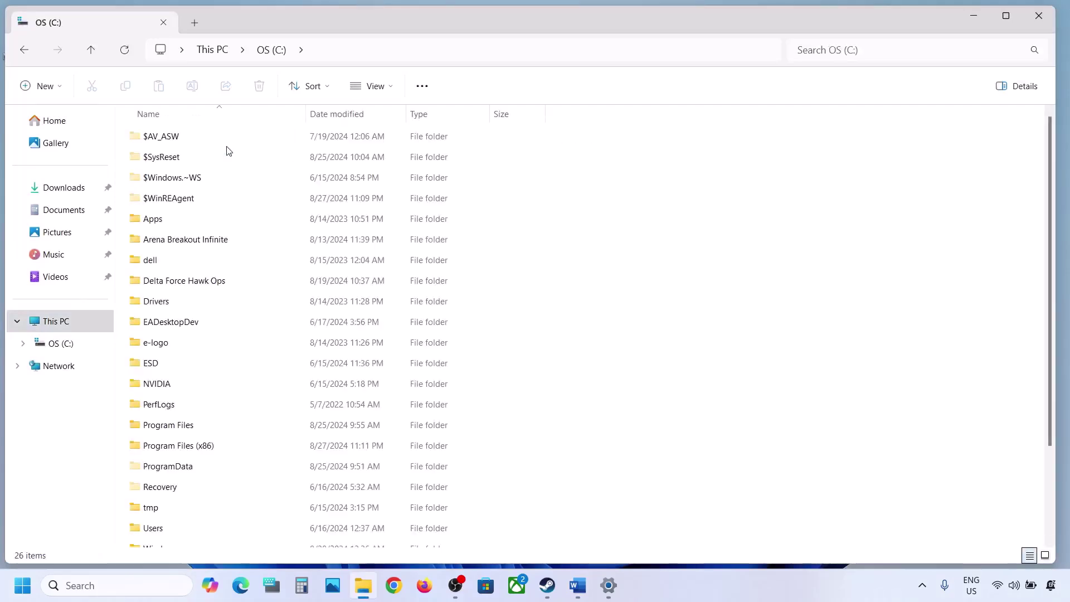
{"action": "left_click", "coordinate": [176, 207]}
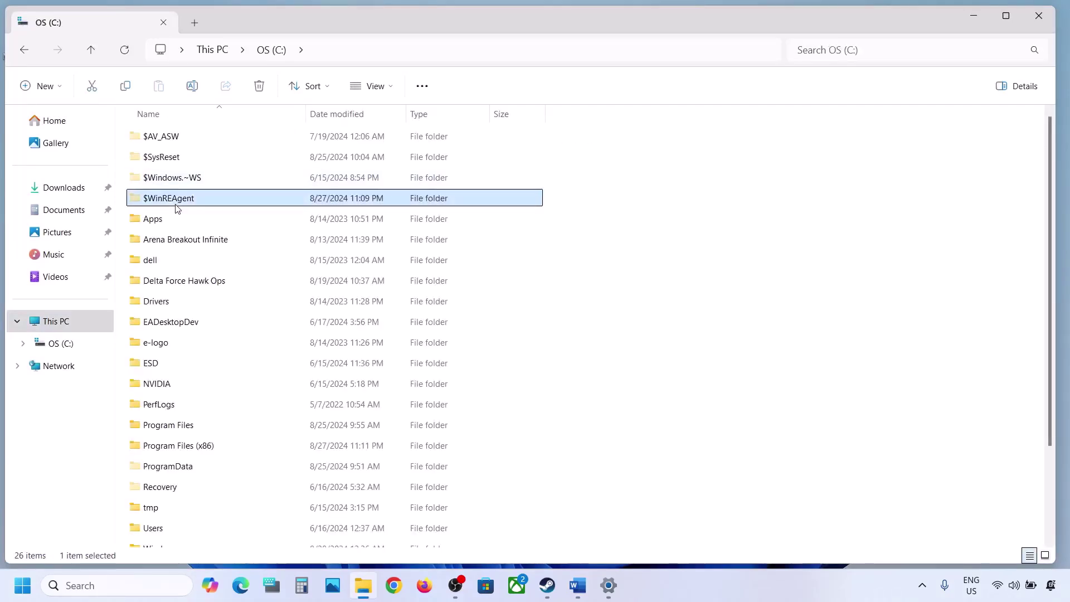
{"action": "mouse_move", "coordinate": [214, 202]}
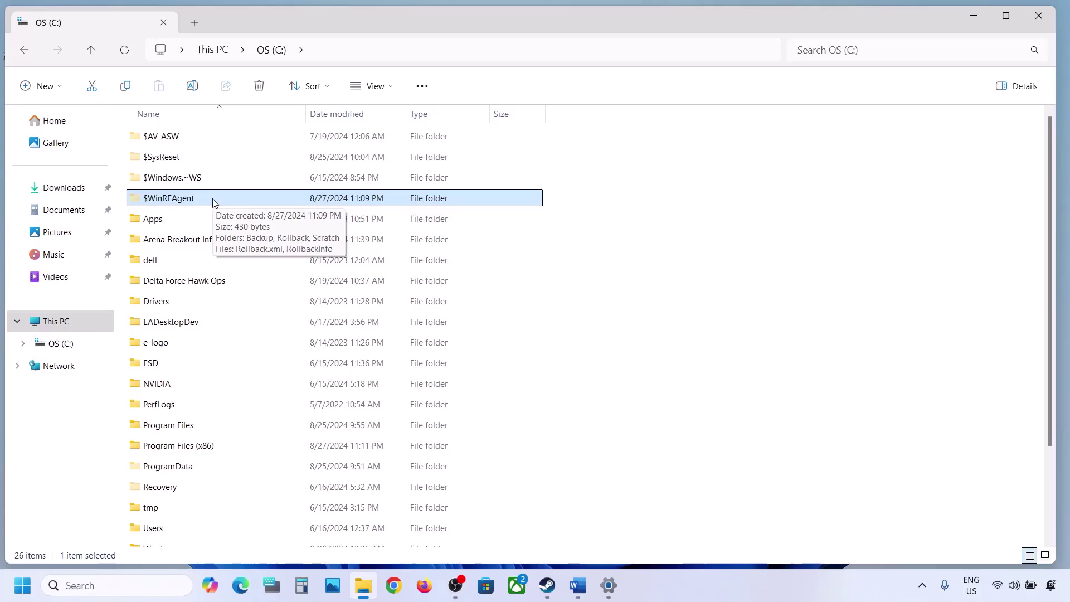
{"action": "left_click", "coordinate": [392, 88]}
{"action": "mouse_move", "coordinate": [367, 351]}
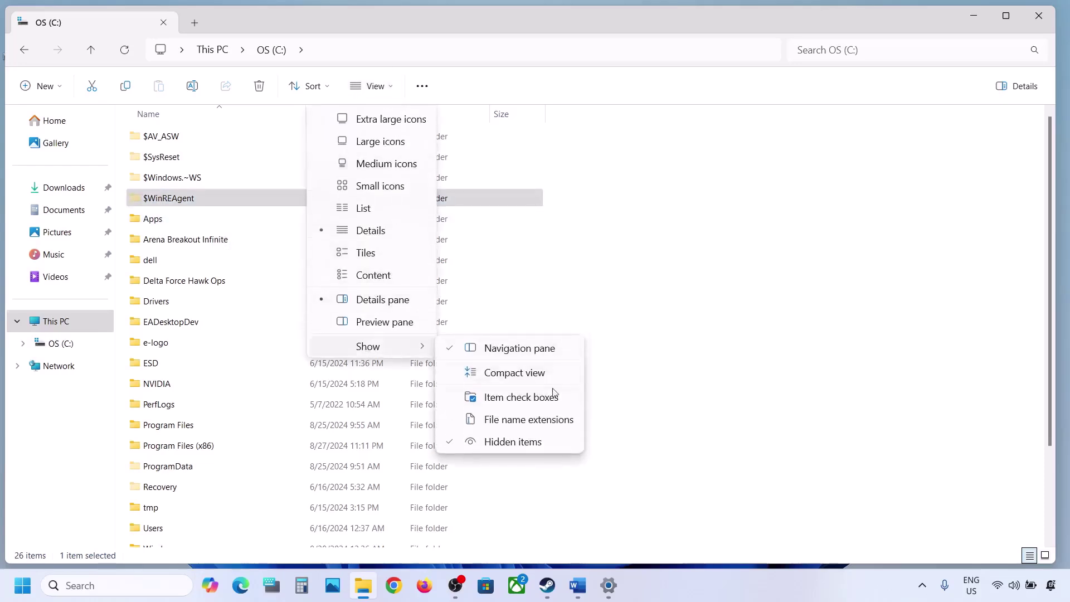
{"action": "left_click", "coordinate": [149, 199]}
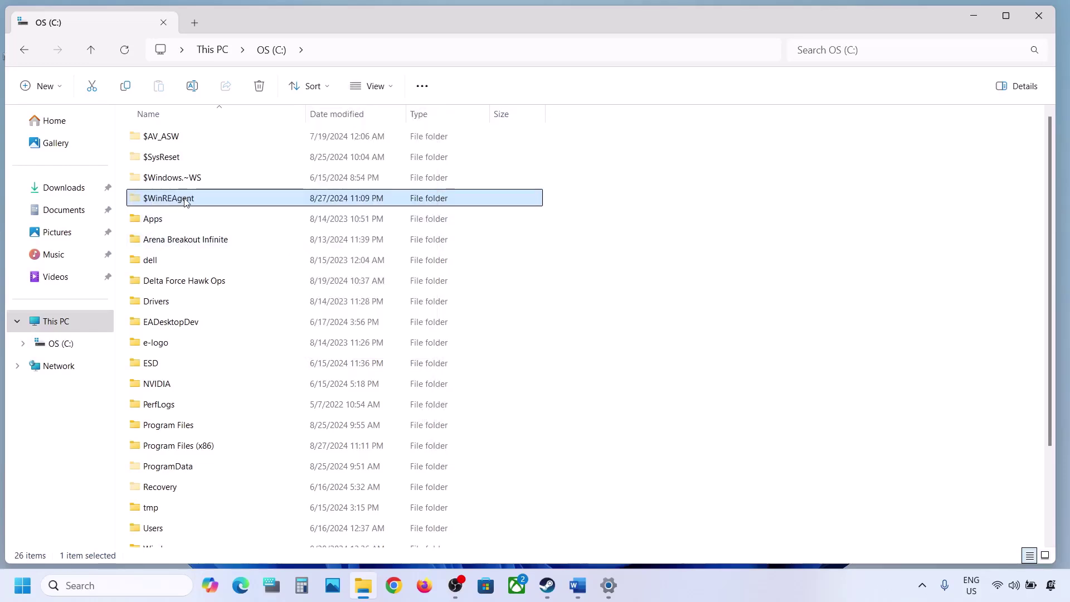
{"action": "mouse_move", "coordinate": [186, 202]}
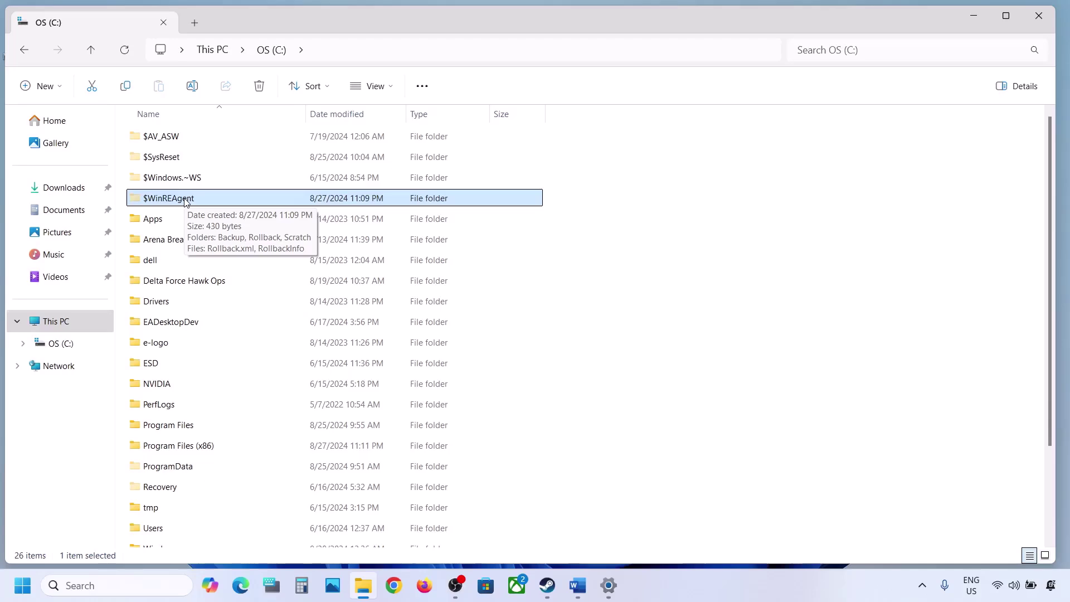
Copy $WinREAgent onto the desktop as a backup, then delete it from OS (C:)
{"action": "right_click", "coordinate": [201, 200]}
{"action": "left_click", "coordinate": [241, 179]}
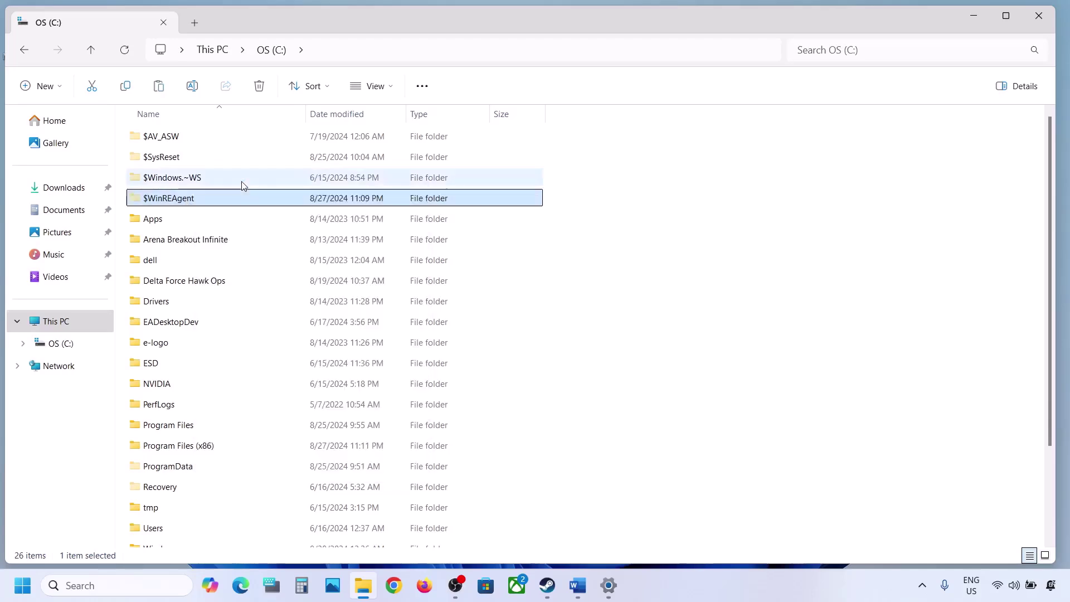
{"action": "key", "text": "super+d"}
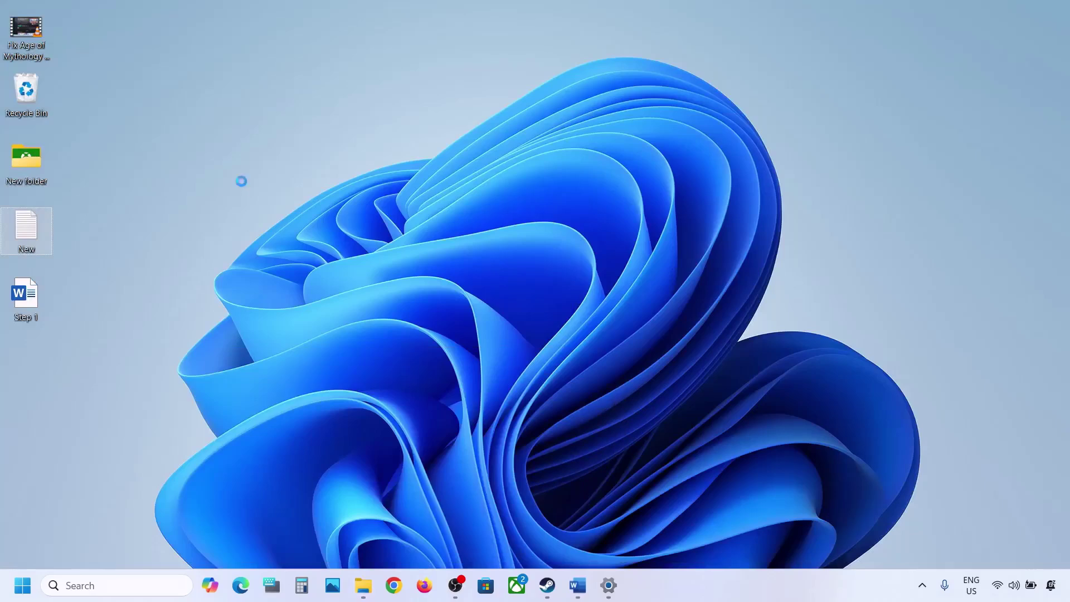
{"action": "key", "text": "ctrl+v"}
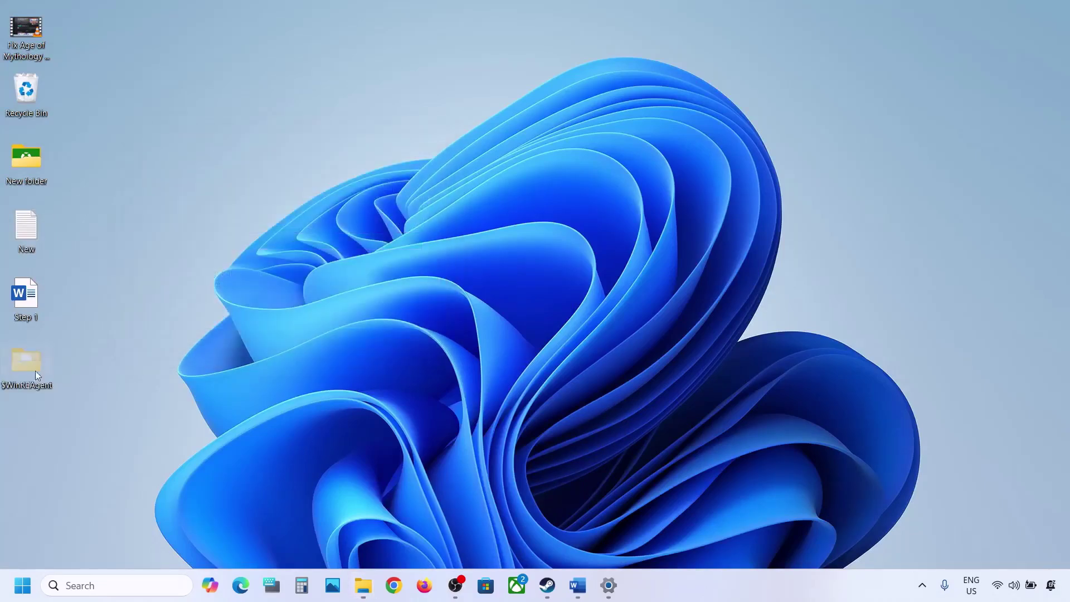
{"action": "left_click", "coordinate": [363, 585]}
{"action": "right_click", "coordinate": [181, 201]}
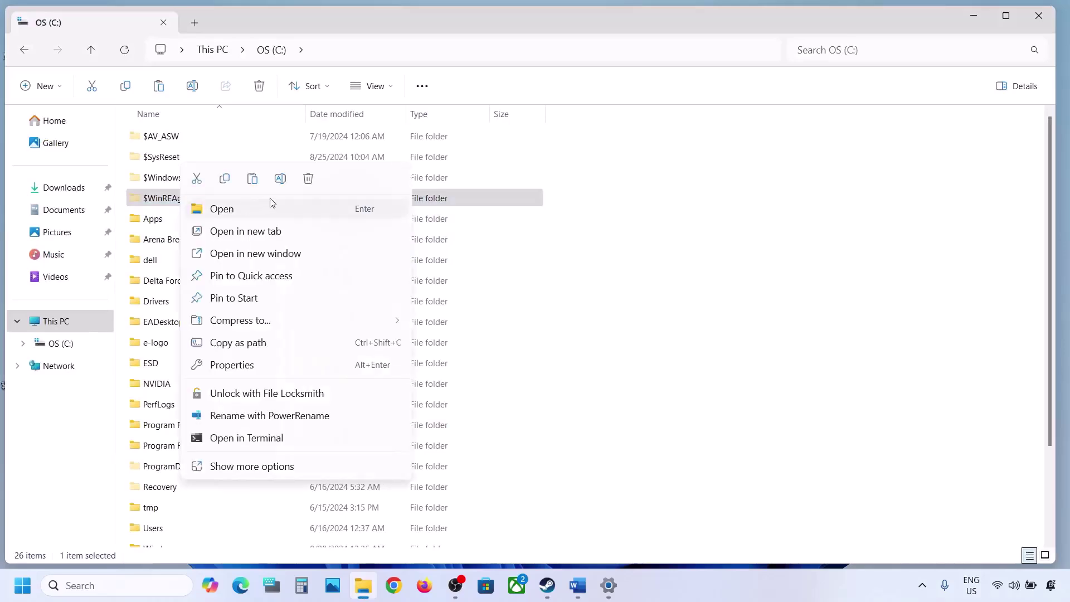
{"action": "left_click", "coordinate": [306, 177]}
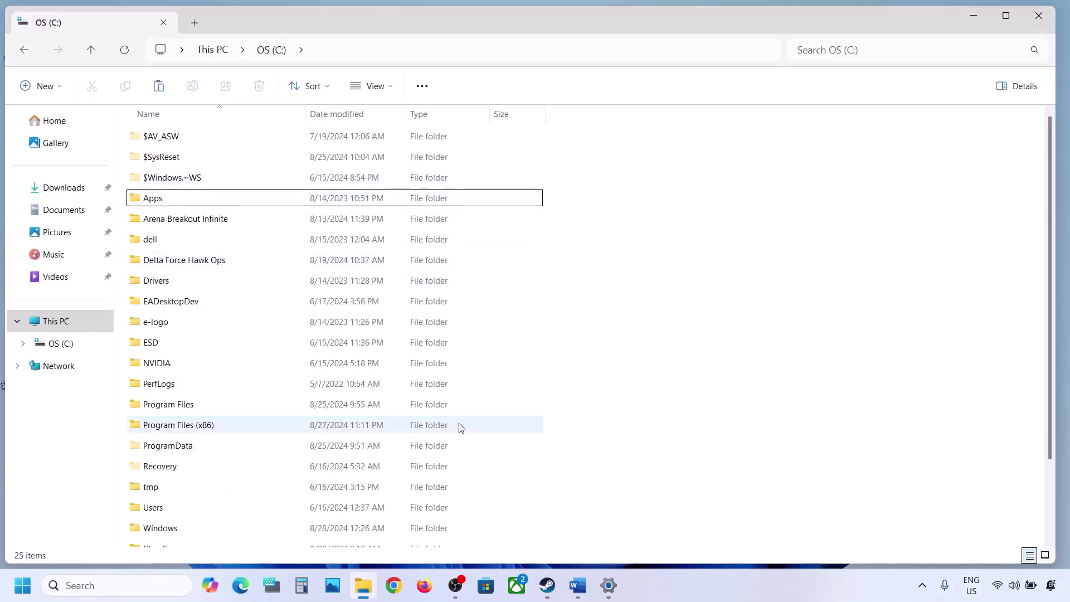
{"action": "key", "text": "alt+Tab"}
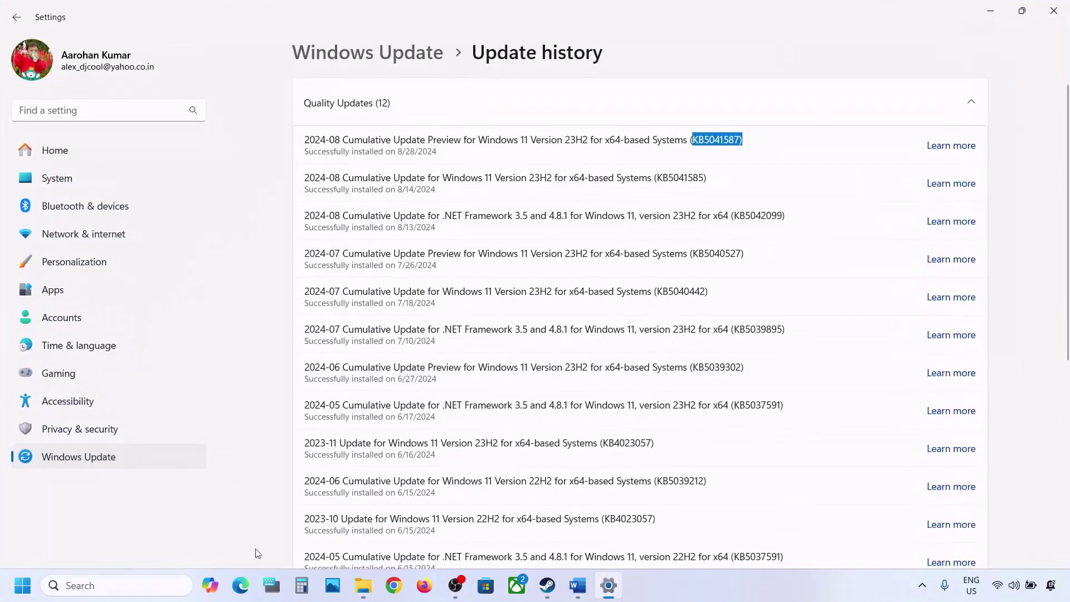
Start a new Windows Update check, then bring up the Start menu power options
{"action": "left_click", "coordinate": [86, 462]}
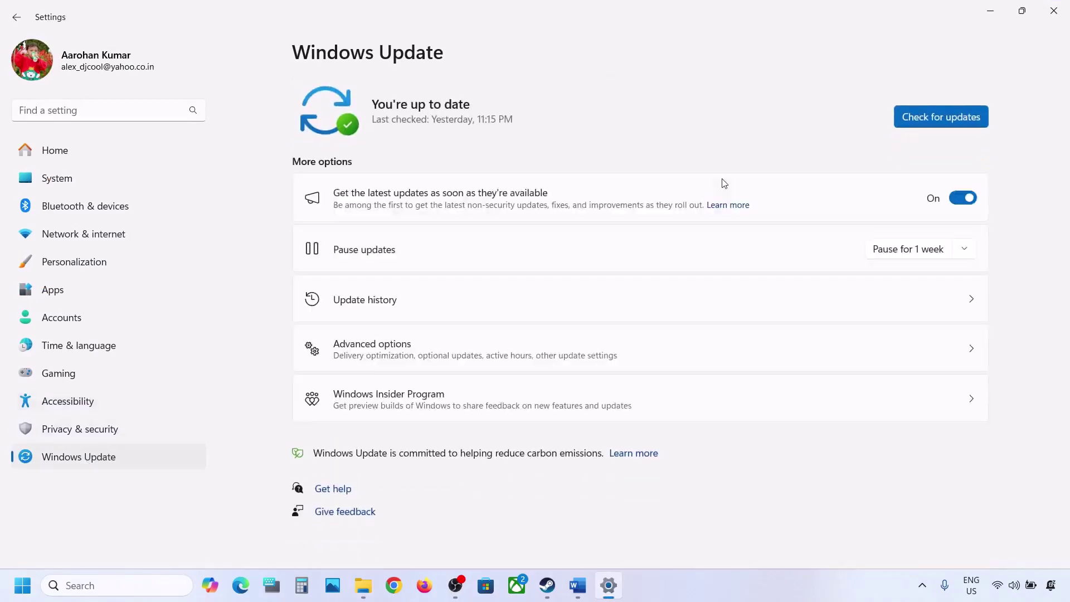
{"action": "left_click", "coordinate": [934, 121]}
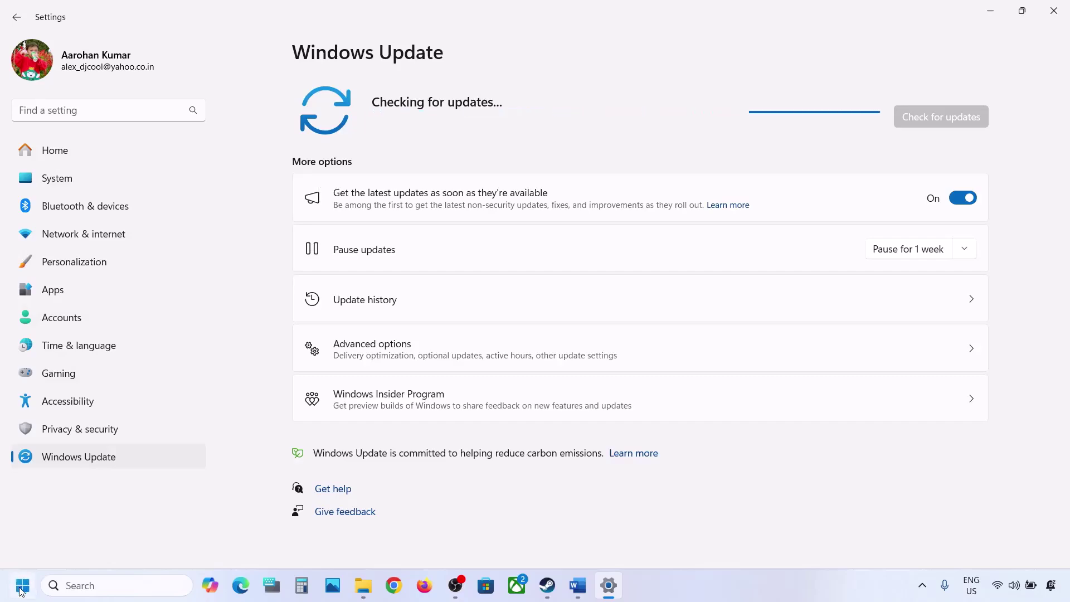
{"action": "key", "text": "super"}
{"action": "left_click", "coordinate": [405, 538]}
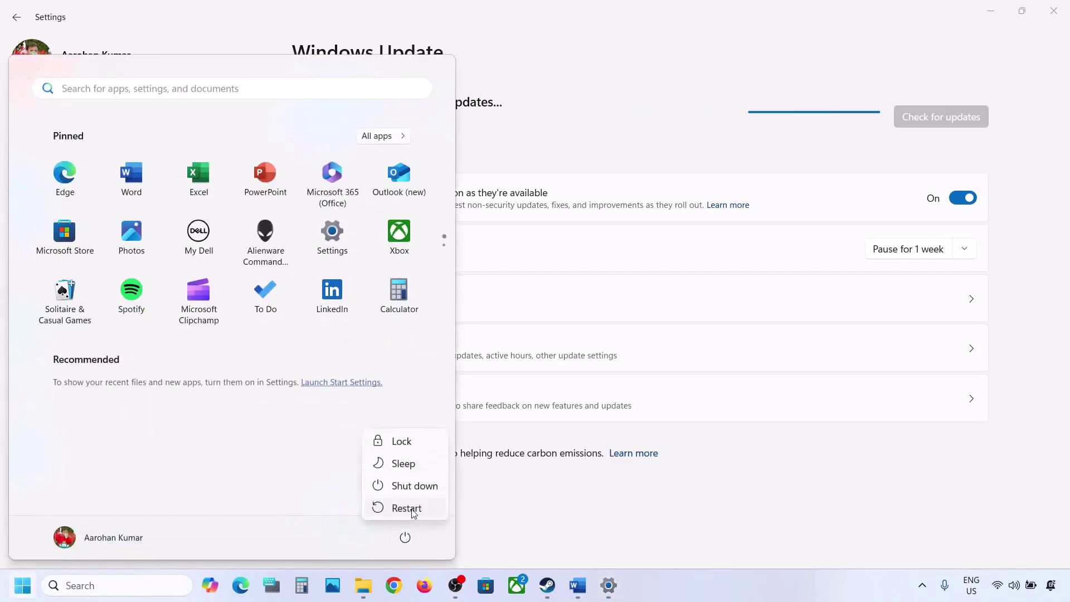
{"action": "key", "text": "Escape"}
Cut $WinREAgent from the desktop and paste it back into OS (C:)
{"action": "left_click", "coordinate": [996, 8]}
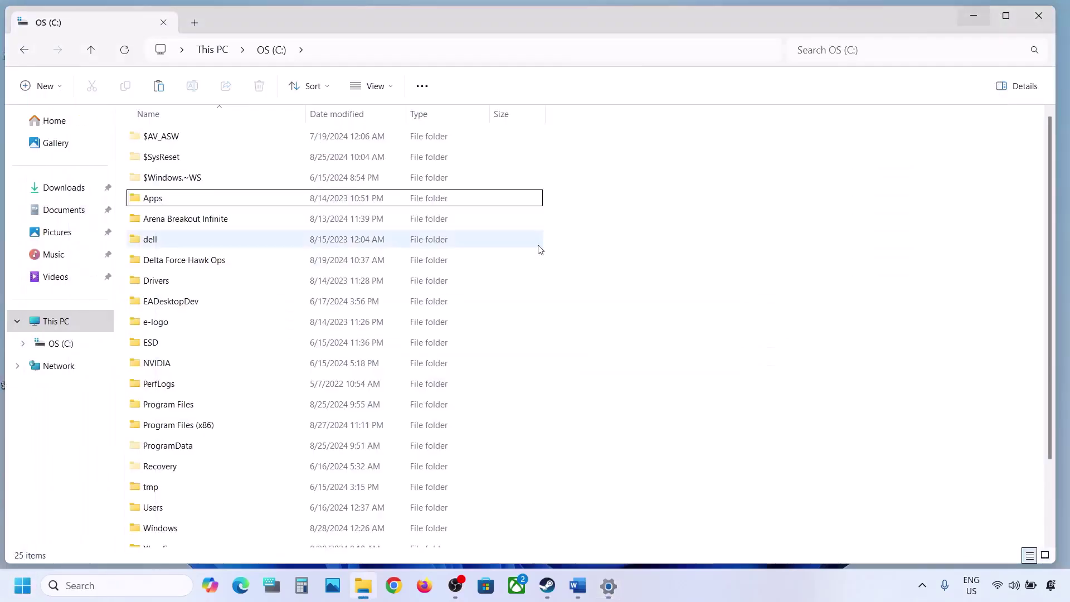
{"action": "key", "text": "super+d"}
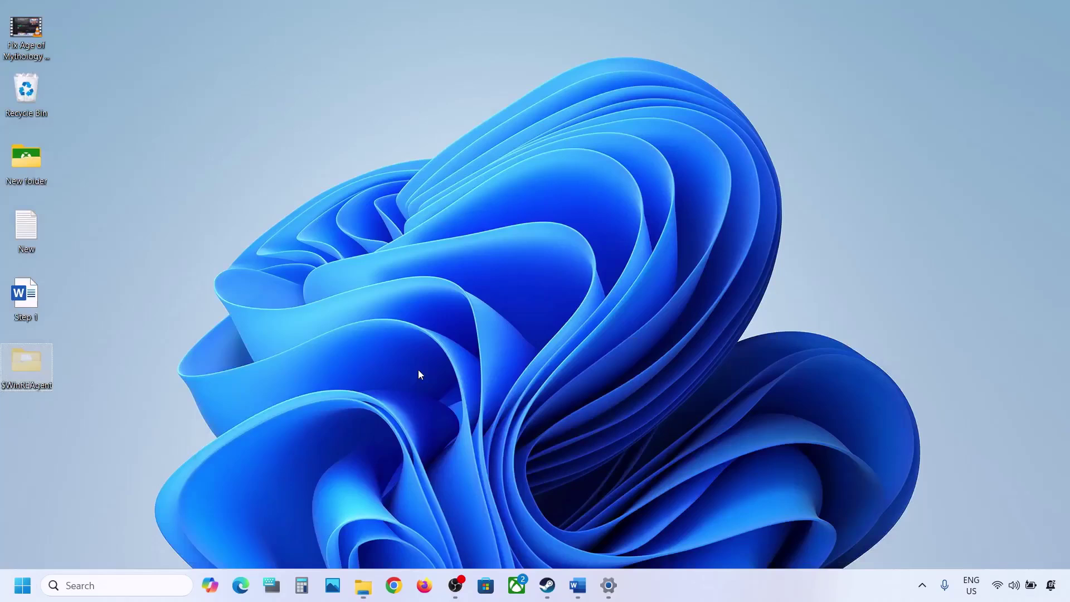
{"action": "right_click", "coordinate": [36, 366]}
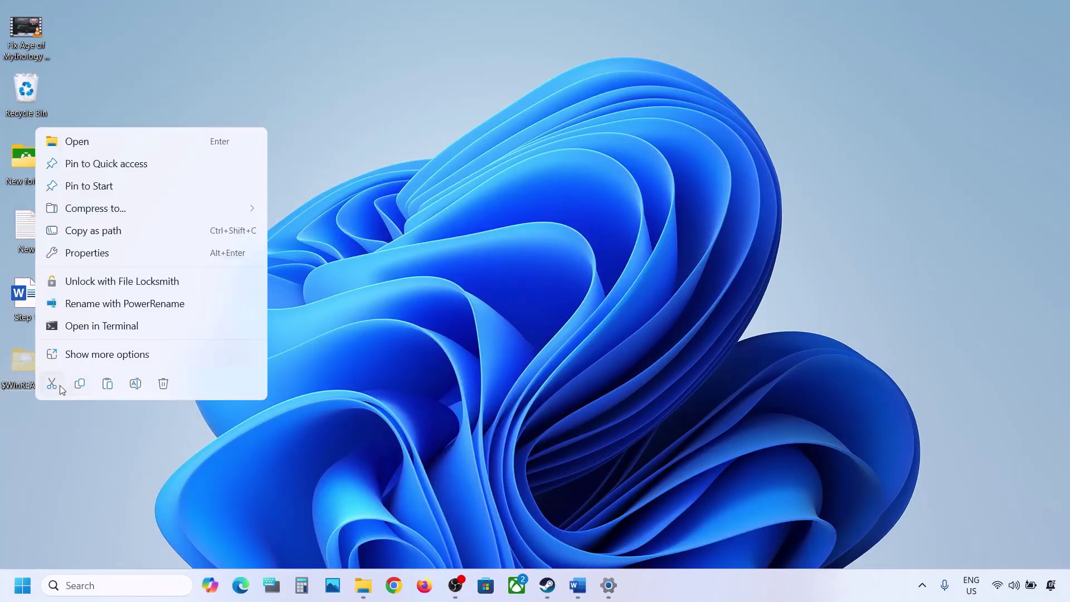
{"action": "left_click", "coordinate": [60, 387]}
{"action": "left_click", "coordinate": [363, 586]}
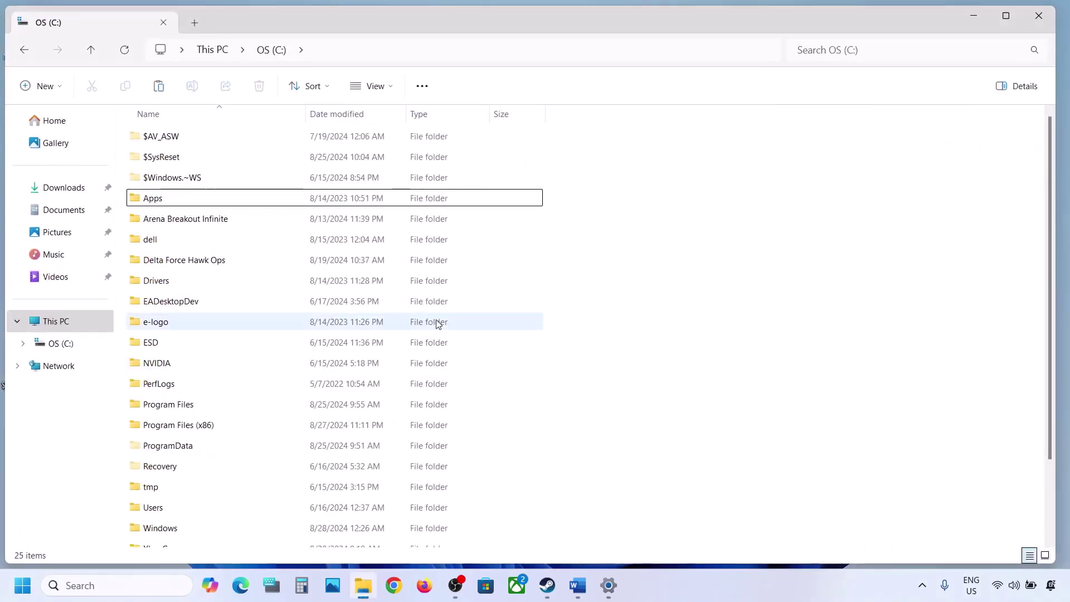
{"action": "key", "text": "ctrl+v"}
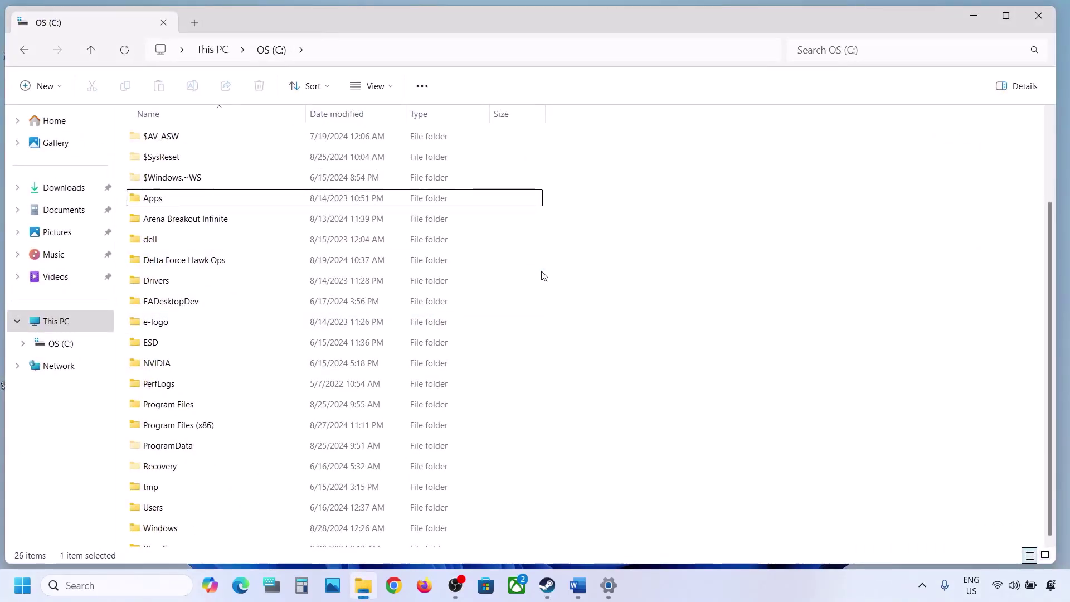
{"action": "left_click", "coordinate": [1039, 15]}
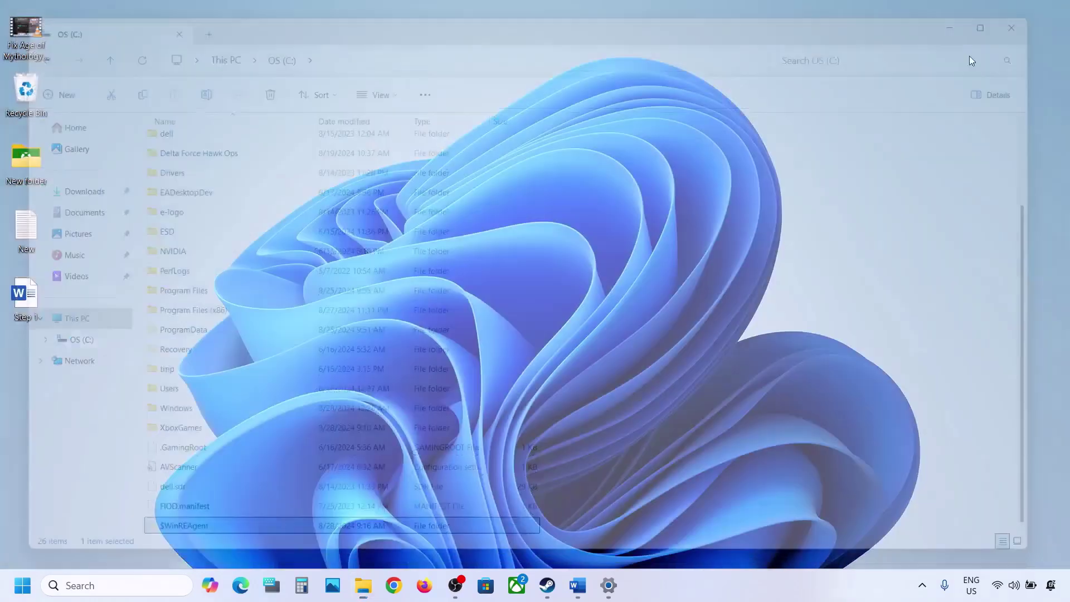
Highlight the Step 3) heading in the Word notes and return to Windows Update settings
{"action": "left_click", "coordinate": [579, 585]}
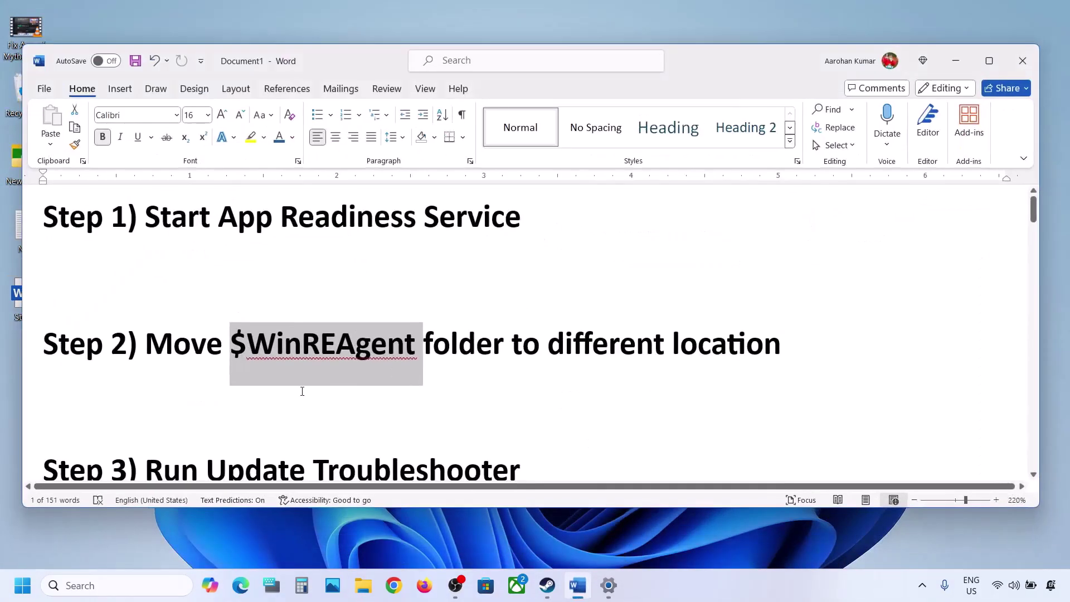
{"action": "scroll", "coordinate": [301, 390], "scroll_direction": "down", "scroll_amount": 3}
{"action": "left_click_drag", "start_coordinate": [146, 344], "coordinate": [44, 268]}
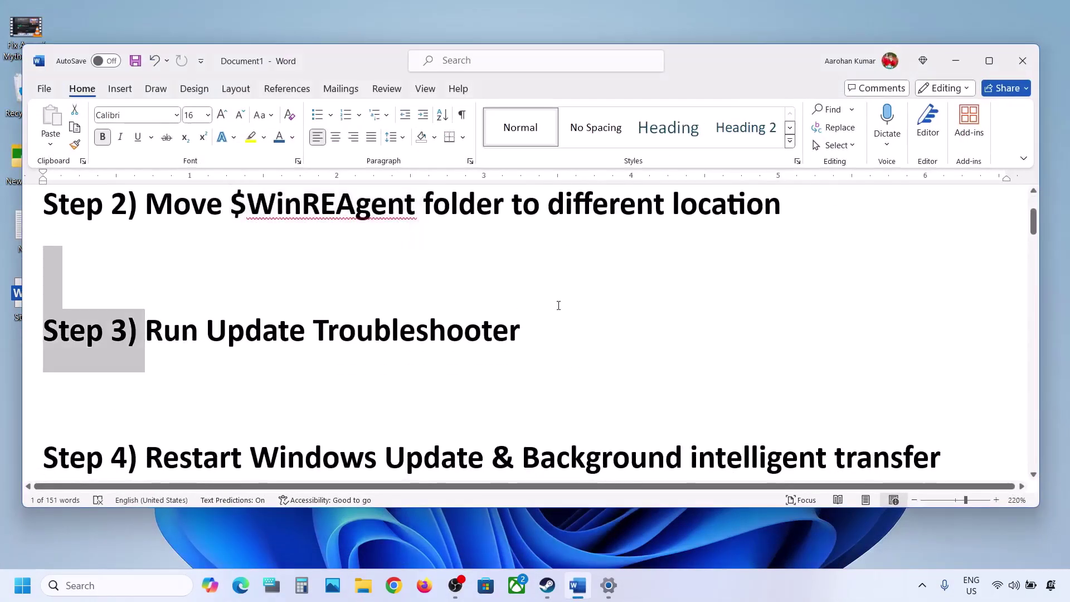
{"action": "key", "text": "alt+Tab"}
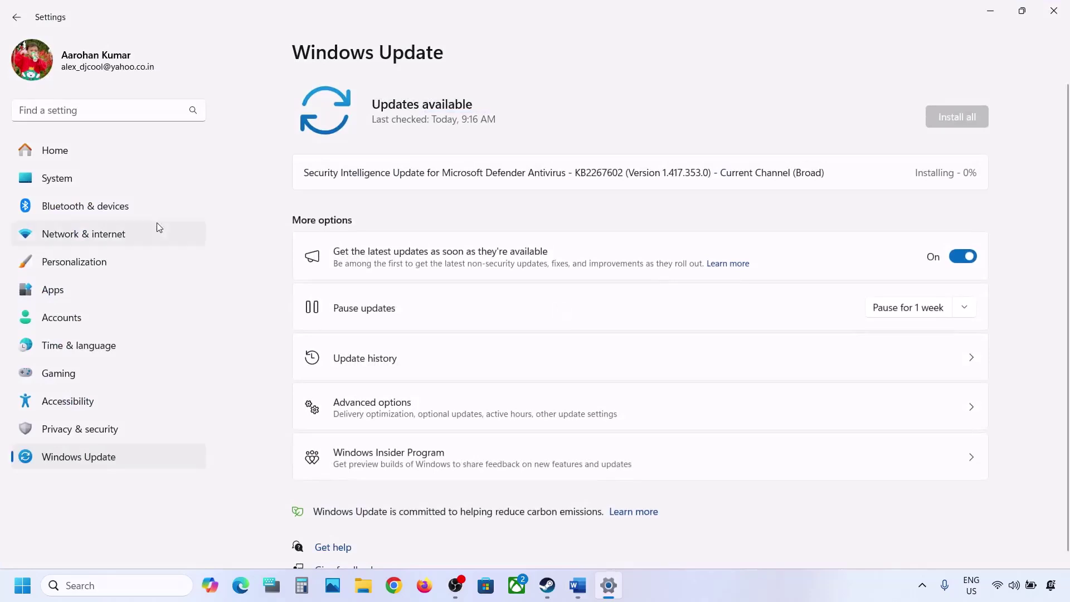
Run the Windows Update troubleshooter from System > Troubleshoot > Other troubleshooters
{"action": "left_click", "coordinate": [78, 188]}
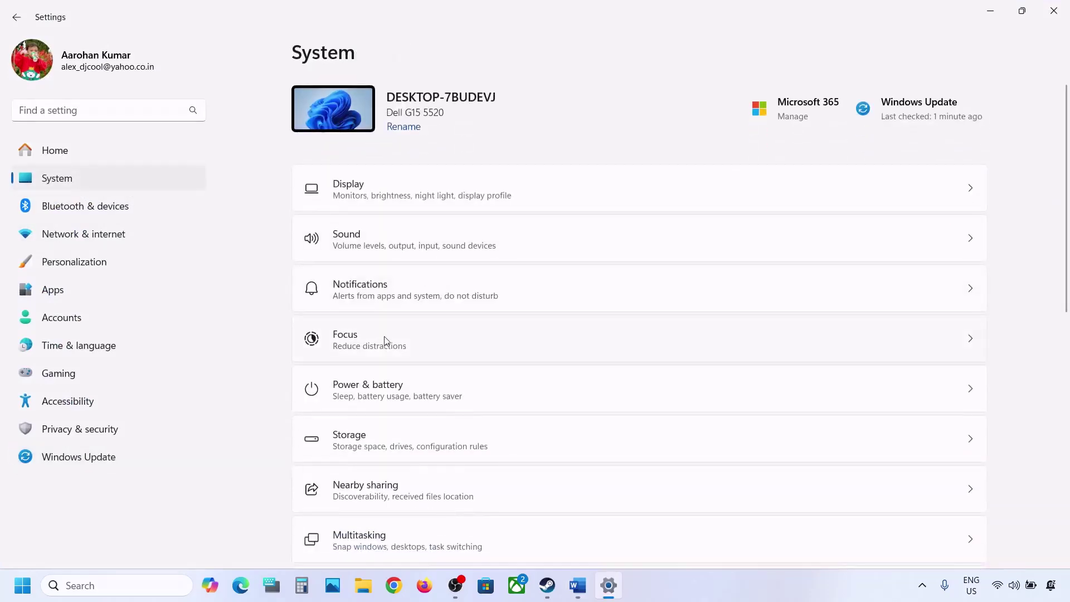
{"action": "scroll", "coordinate": [385, 362], "scroll_direction": "down", "scroll_amount": 3}
{"action": "scroll", "coordinate": [406, 435], "scroll_direction": "down", "scroll_amount": 3}
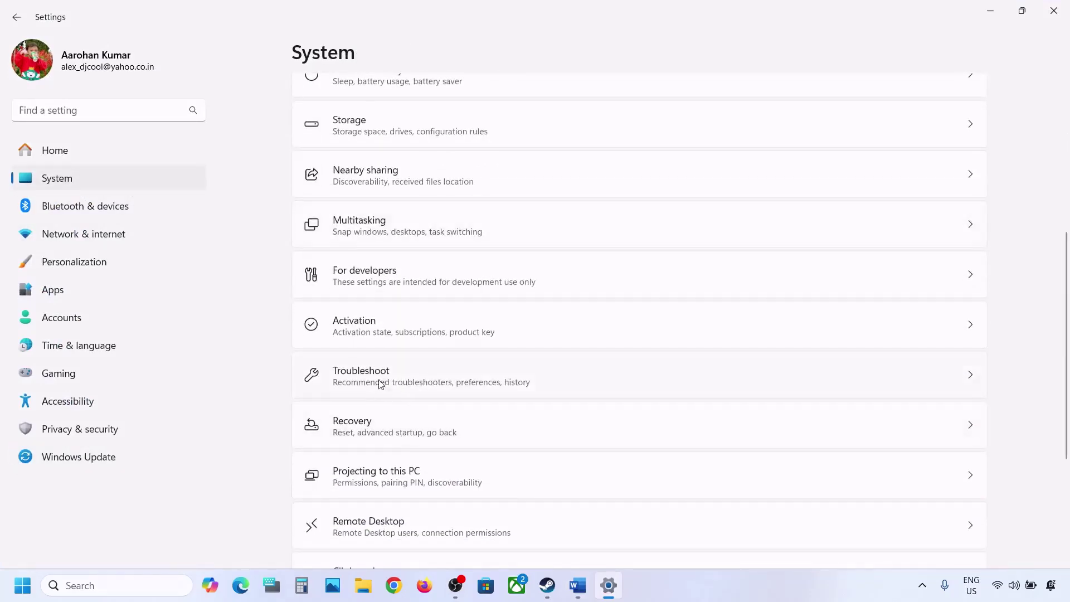
{"action": "left_click", "coordinate": [399, 385]}
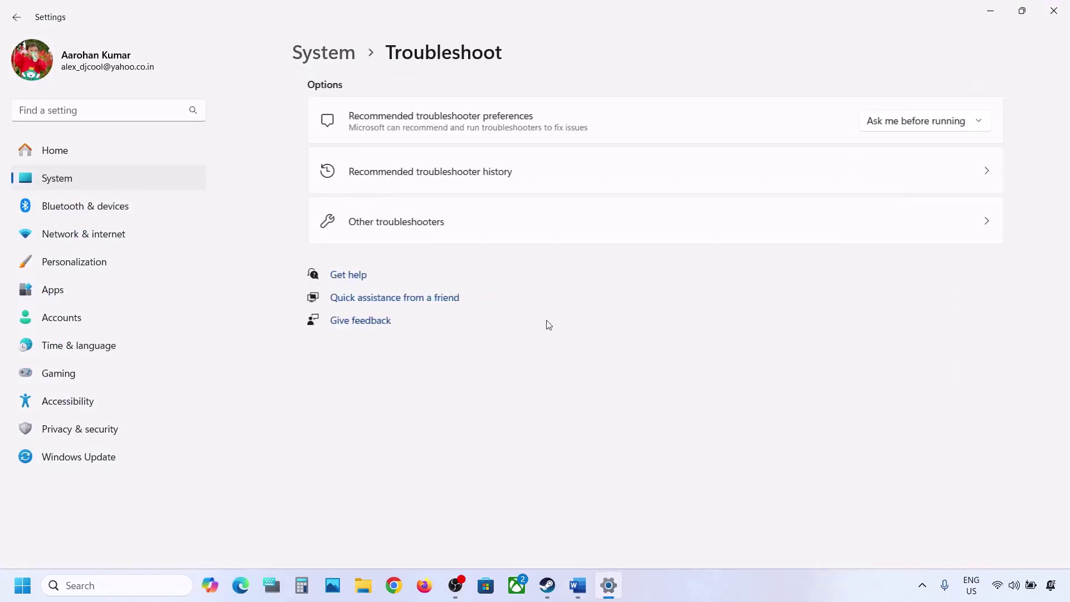
{"action": "left_click", "coordinate": [425, 233]}
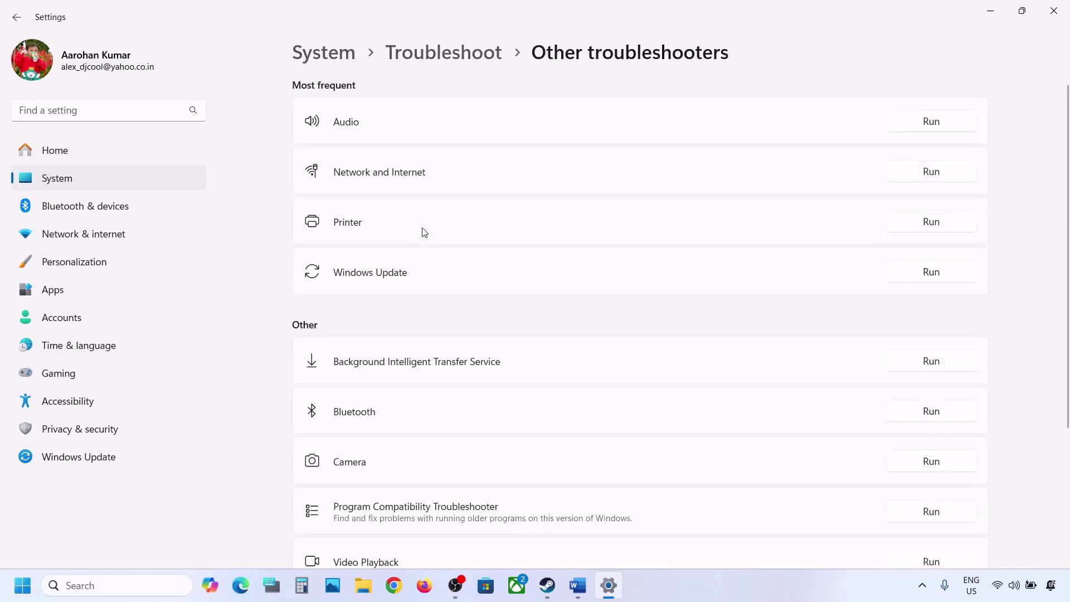
{"action": "left_click", "coordinate": [946, 278]}
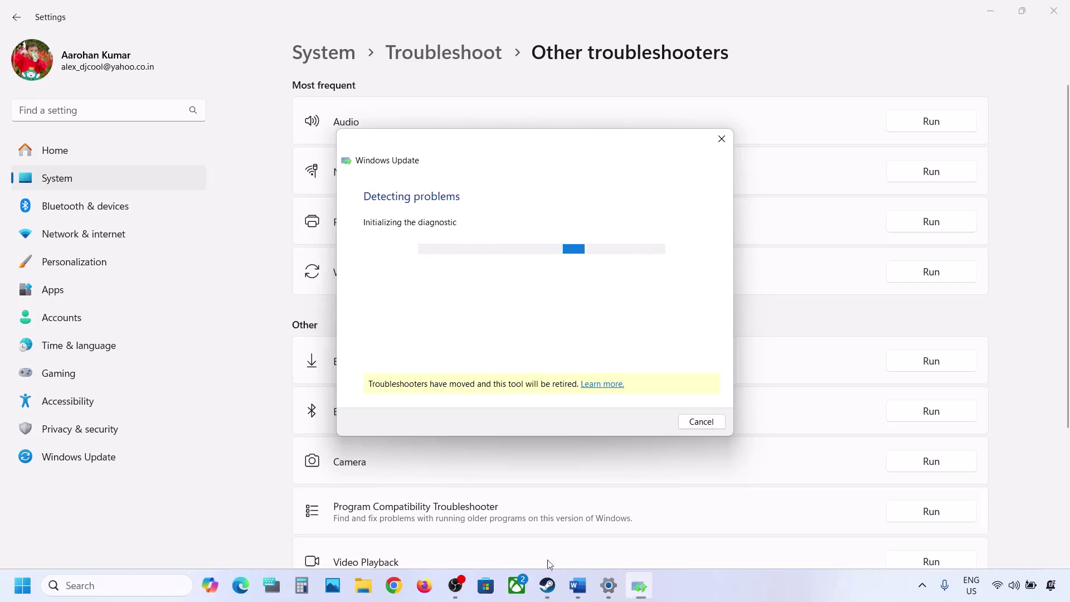
{"action": "left_click", "coordinate": [577, 595]}
Highlight the Step 4 restart instruction in Word and open the Services console
{"action": "scroll", "coordinate": [366, 367], "scroll_direction": "down", "scroll_amount": 2}
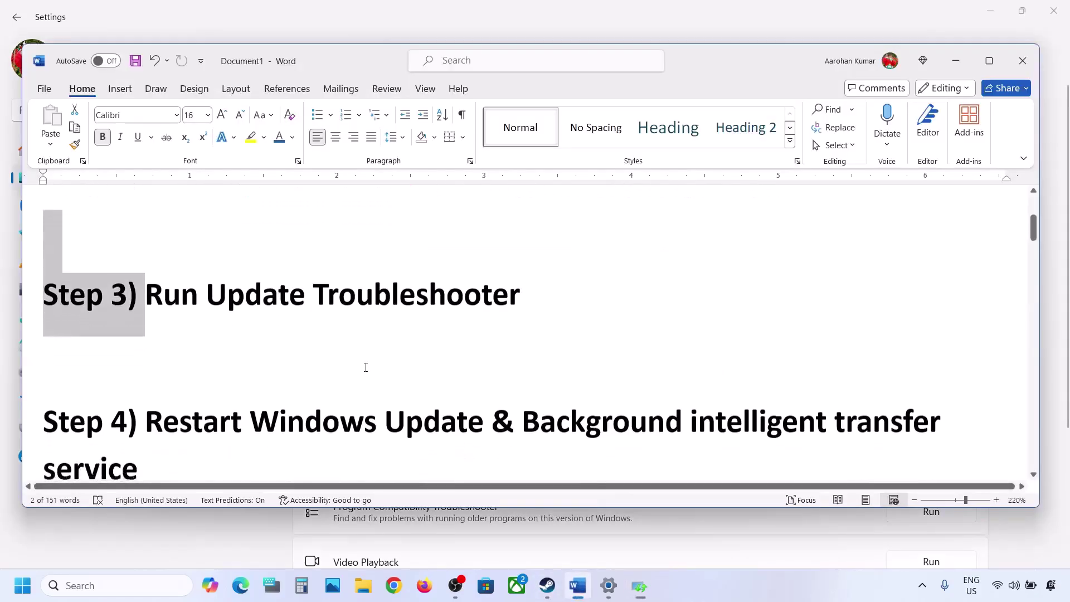
{"action": "left_click_drag", "start_coordinate": [147, 358], "coordinate": [830, 362]}
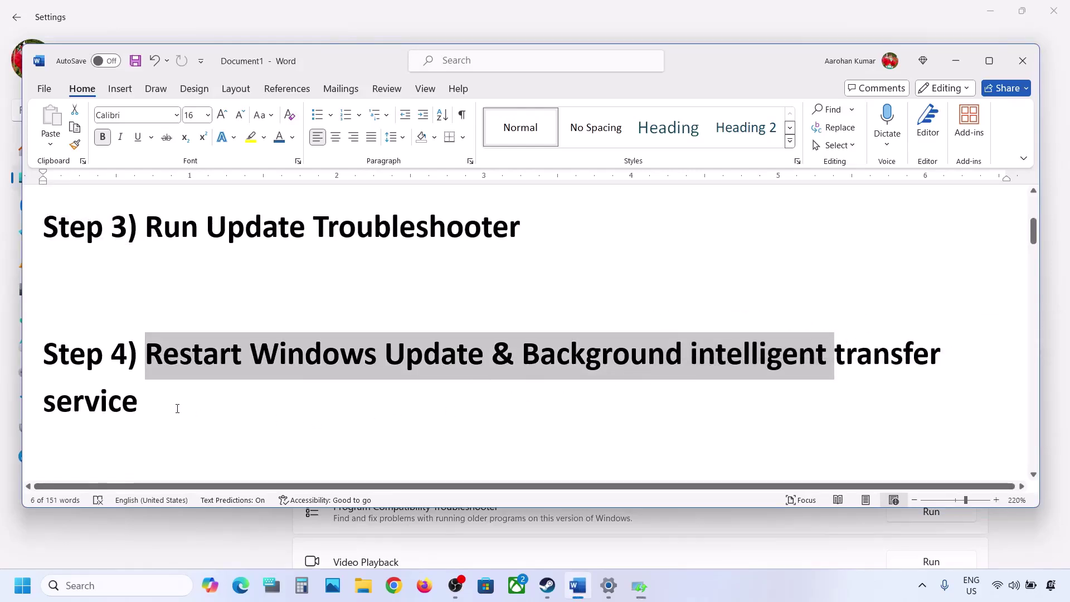
{"action": "left_click", "coordinate": [125, 586]}
{"action": "type", "text": "ser"}
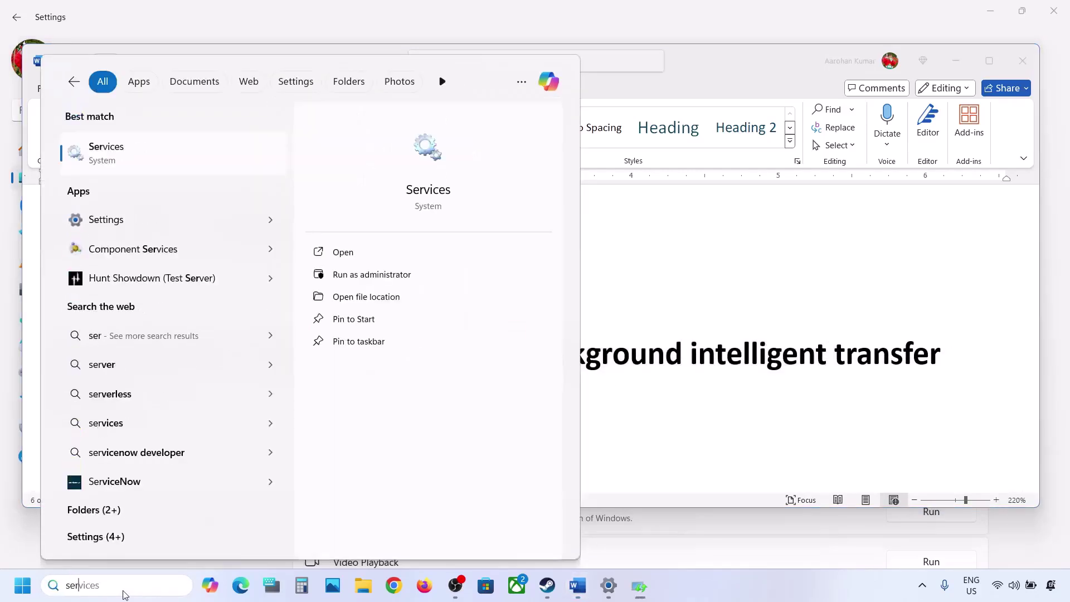
{"action": "type", "text": "vices"}
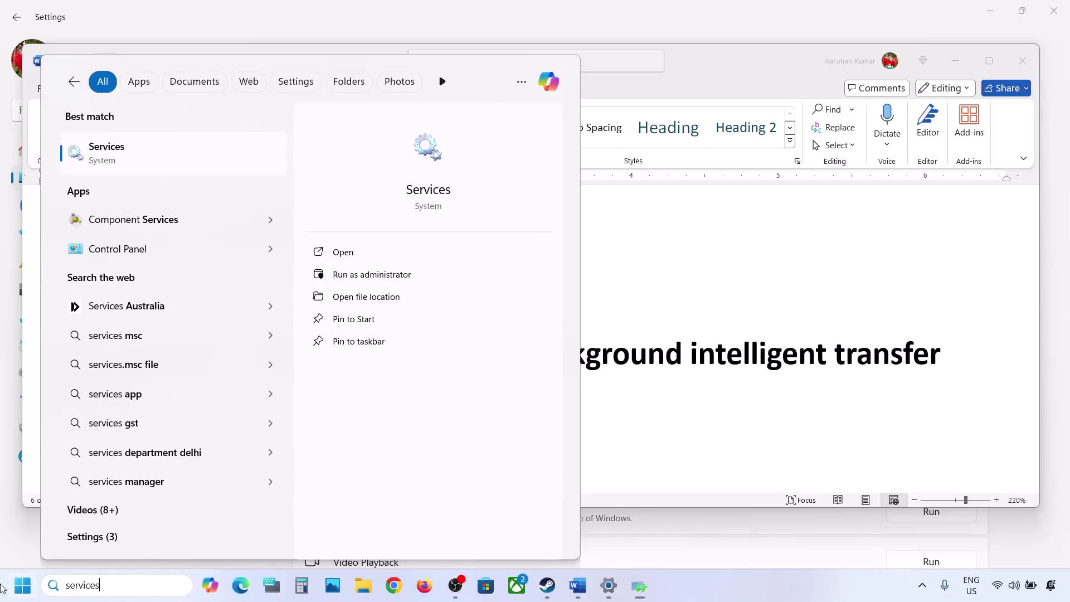
{"action": "left_click", "coordinate": [116, 147]}
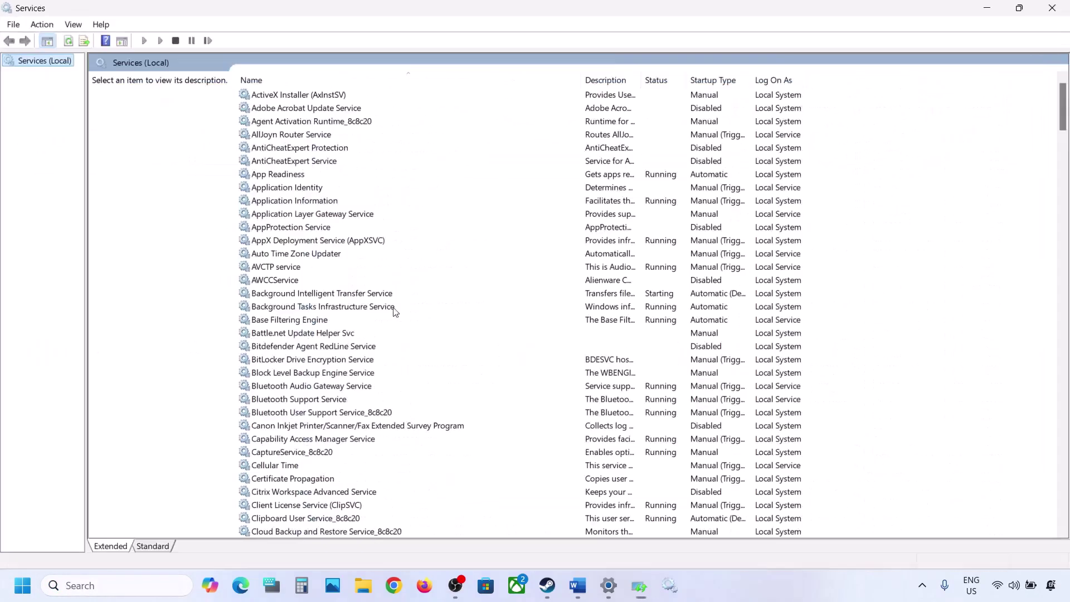
Set the Windows Update service's startup type to Automatic
{"action": "left_click", "coordinate": [365, 374]}
{"action": "key", "text": "w"}
{"action": "scroll", "coordinate": [365, 376], "scroll_direction": "down", "scroll_amount": 7}
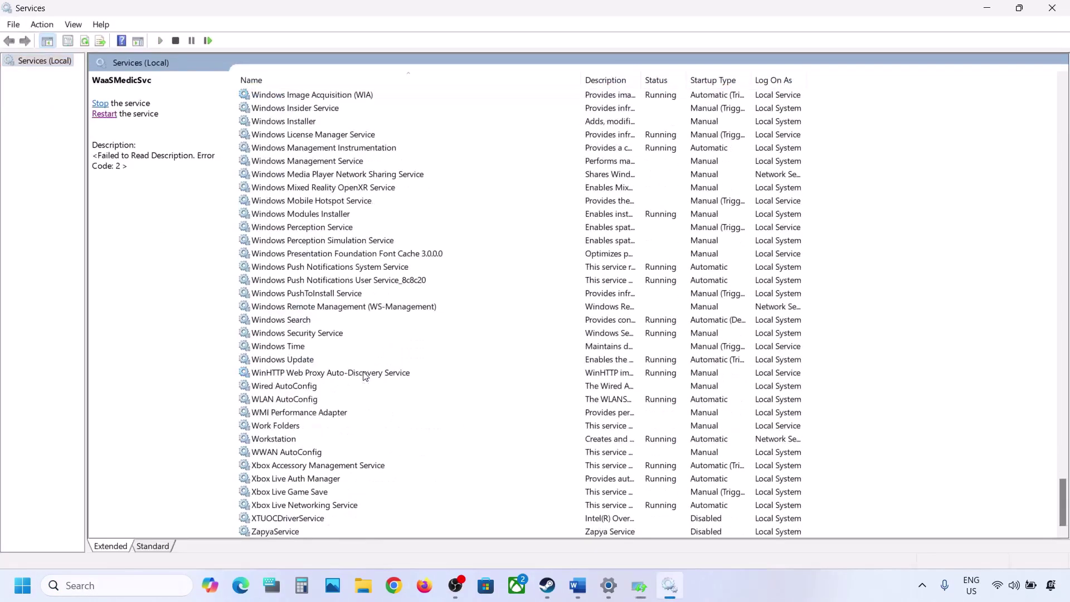
{"action": "left_click", "coordinate": [293, 362]}
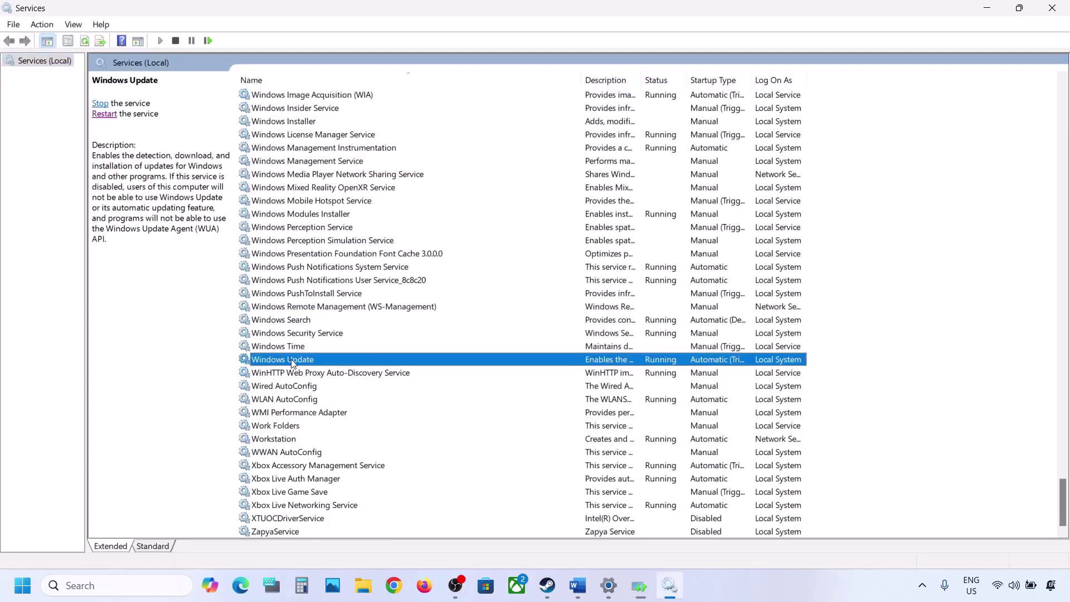
{"action": "double_click", "coordinate": [378, 366]}
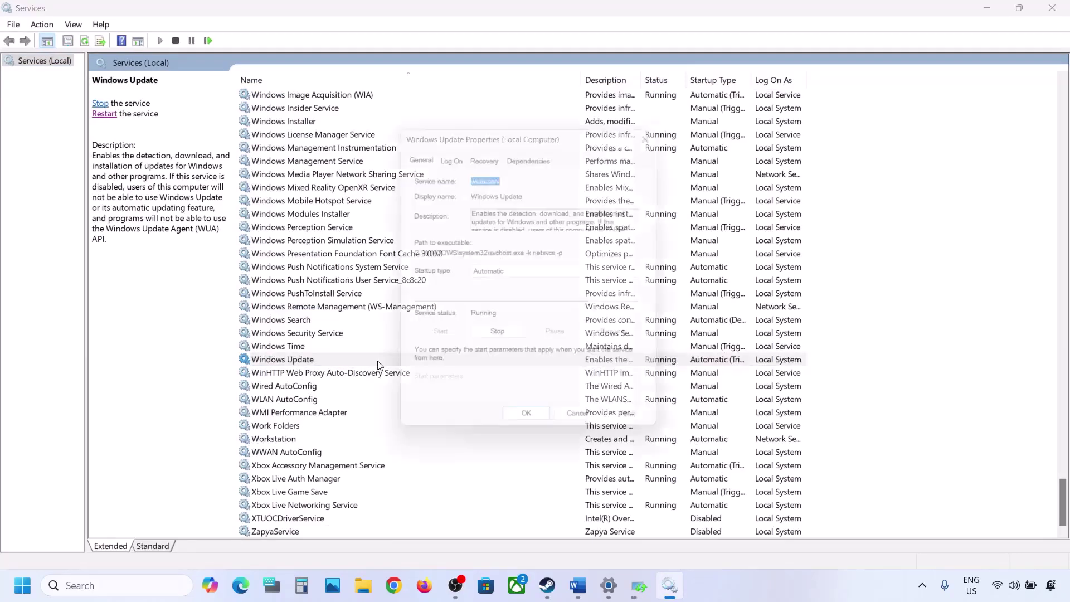
{"action": "left_click", "coordinate": [507, 276]}
{"action": "left_click", "coordinate": [504, 297]}
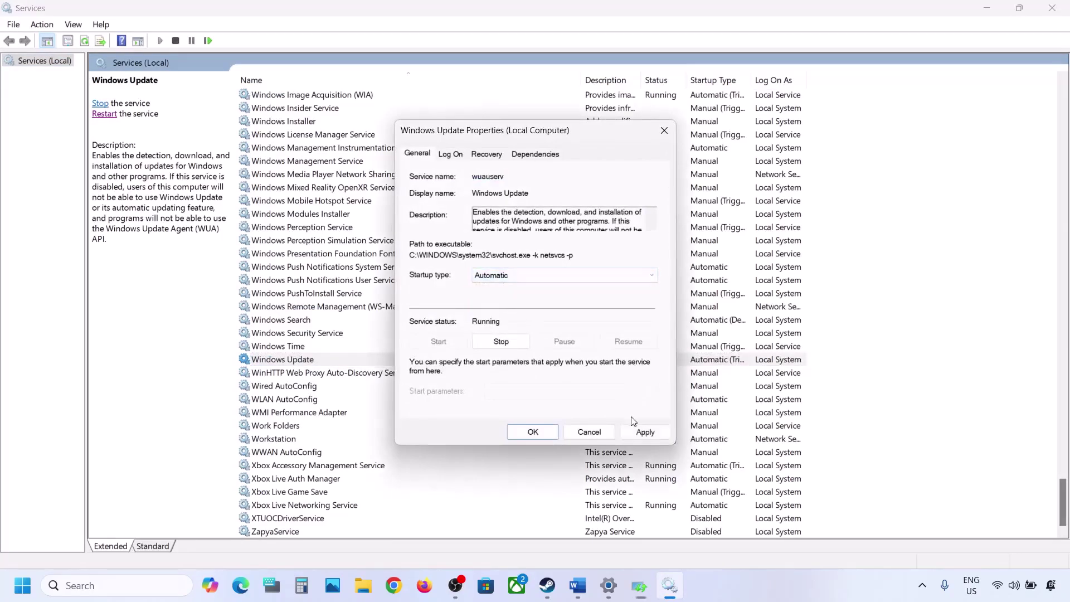
{"action": "left_click", "coordinate": [636, 429]}
{"action": "left_click", "coordinate": [531, 431]}
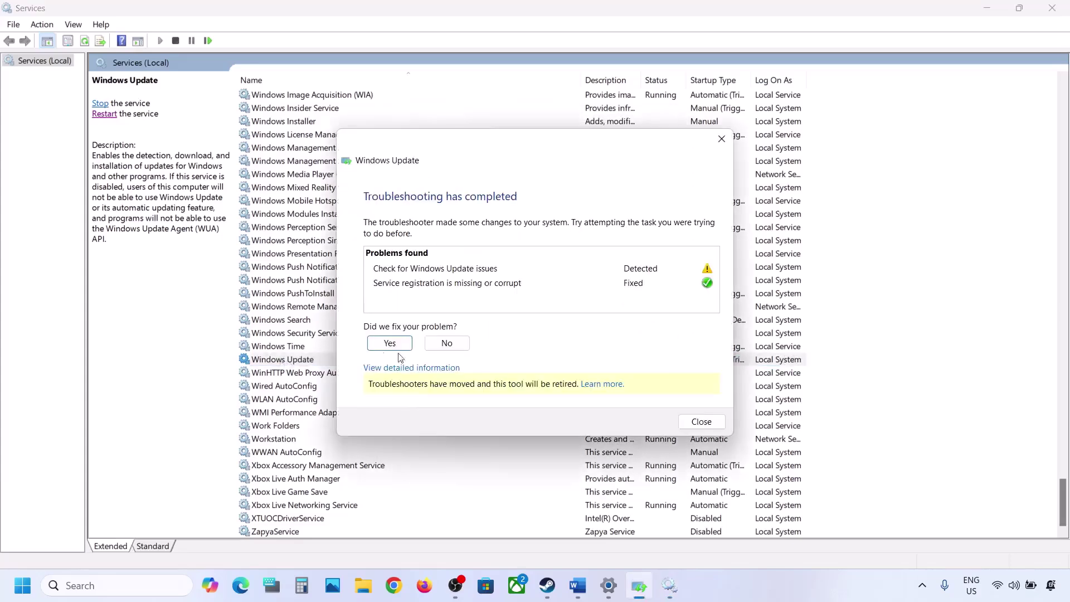
Dismiss the finished troubleshooter report and restart the Windows Update service
{"action": "left_click", "coordinate": [701, 422]}
{"action": "right_click", "coordinate": [296, 362]}
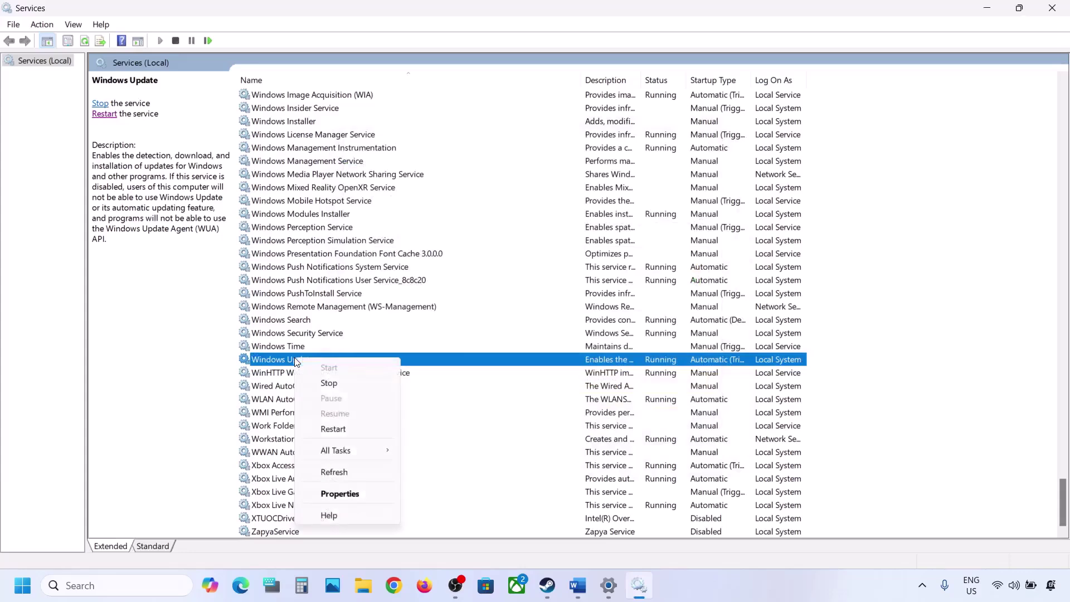
{"action": "left_click", "coordinate": [344, 430]}
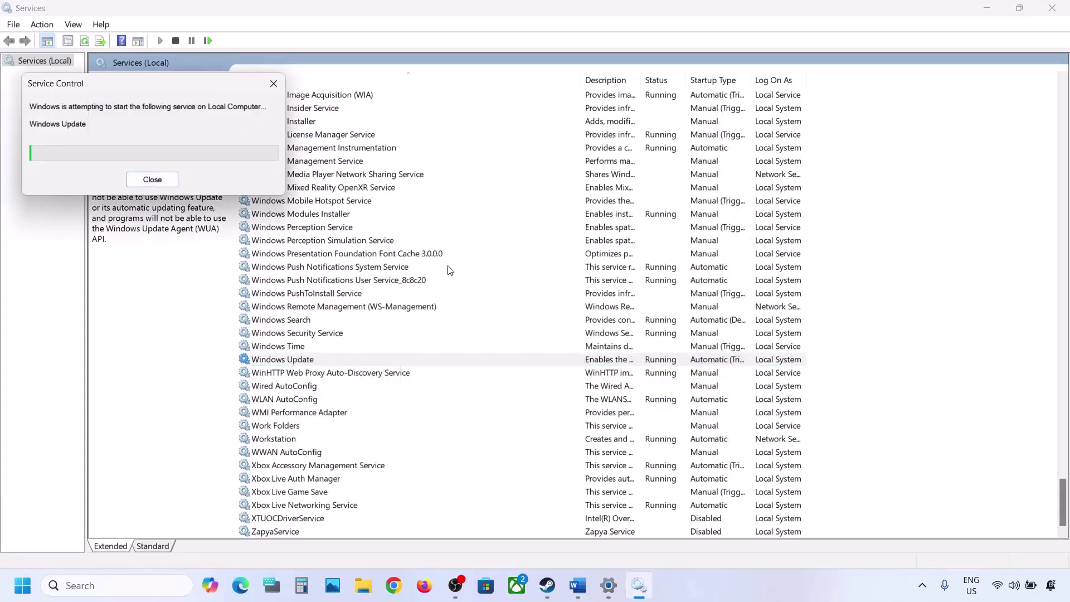
{"action": "left_click", "coordinate": [335, 295]}
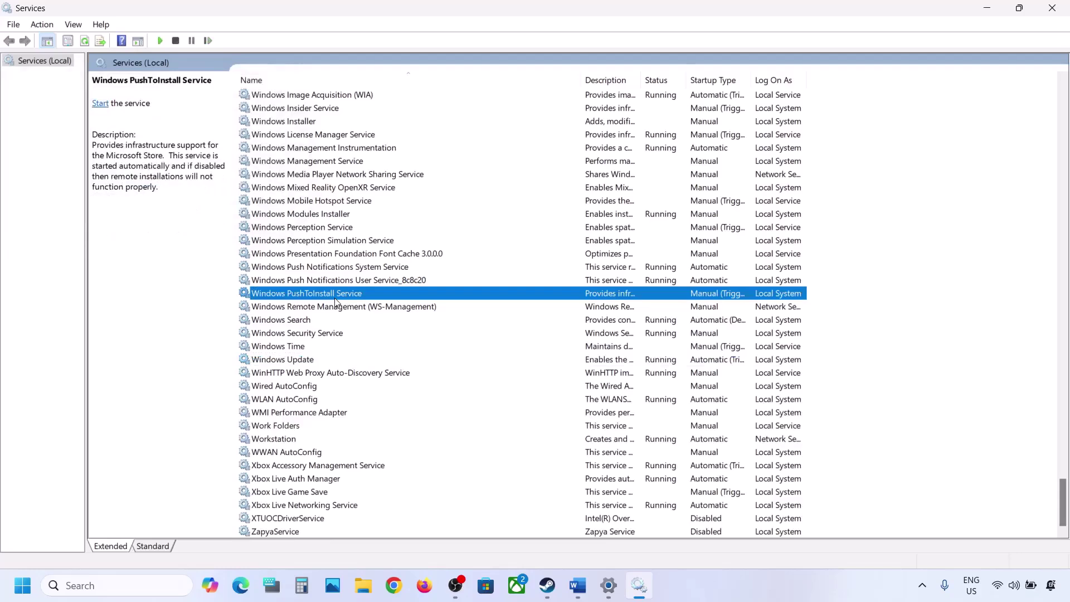
Give Background Intelligent Transfer Service Automatic startup, then restart it
{"action": "key", "text": "b"}
{"action": "scroll", "coordinate": [336, 302], "scroll_direction": "up", "scroll_amount": 5}
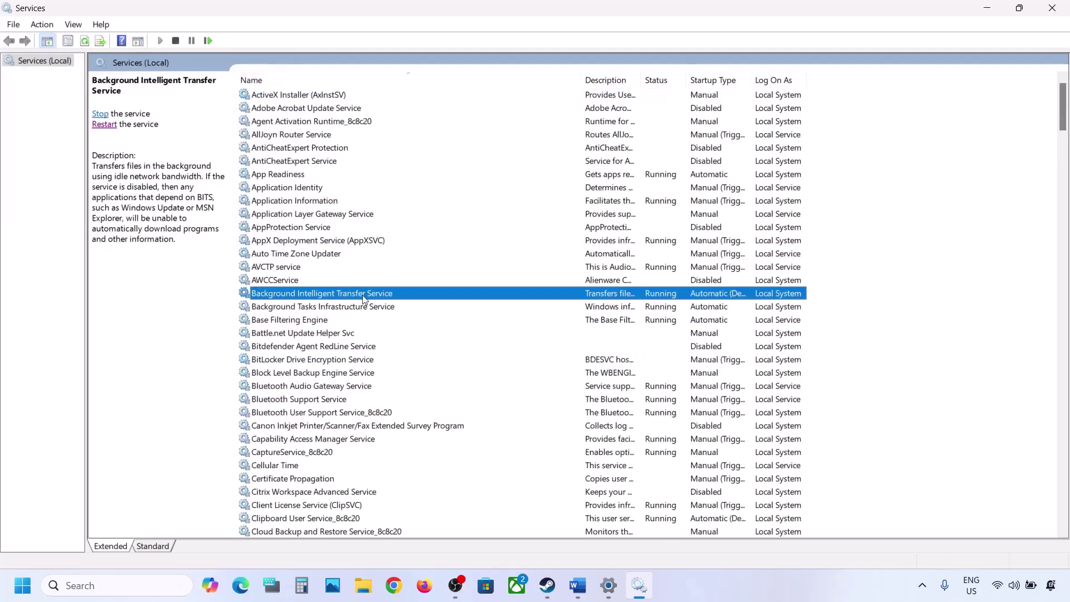
{"action": "double_click", "coordinate": [362, 298]}
{"action": "left_click", "coordinate": [522, 273]}
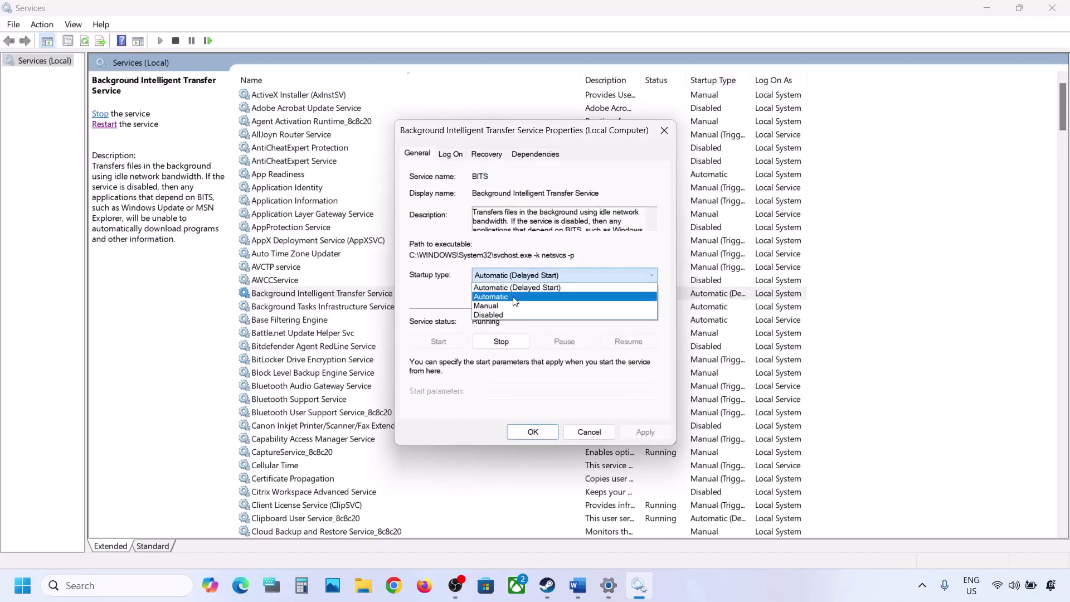
{"action": "left_click", "coordinate": [514, 298]}
{"action": "left_click", "coordinate": [633, 433]}
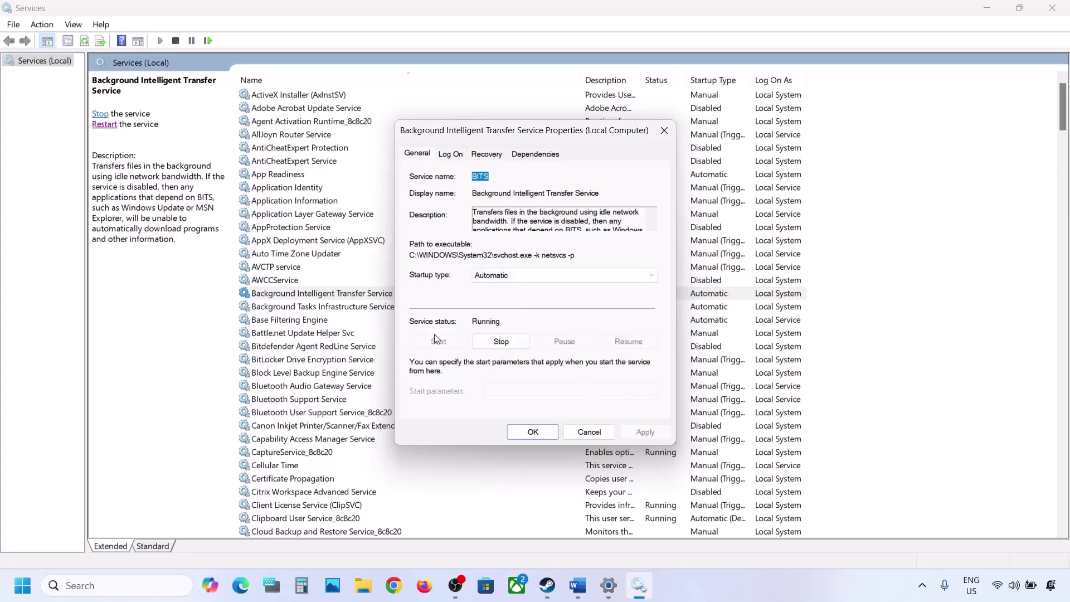
{"action": "left_click", "coordinate": [523, 437]}
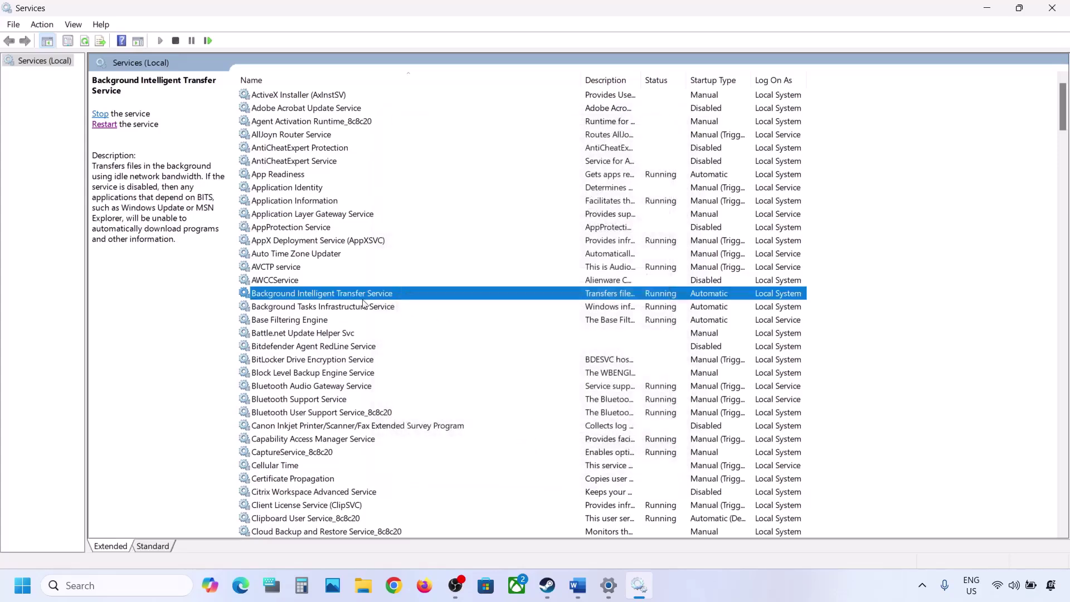
{"action": "right_click", "coordinate": [342, 299]}
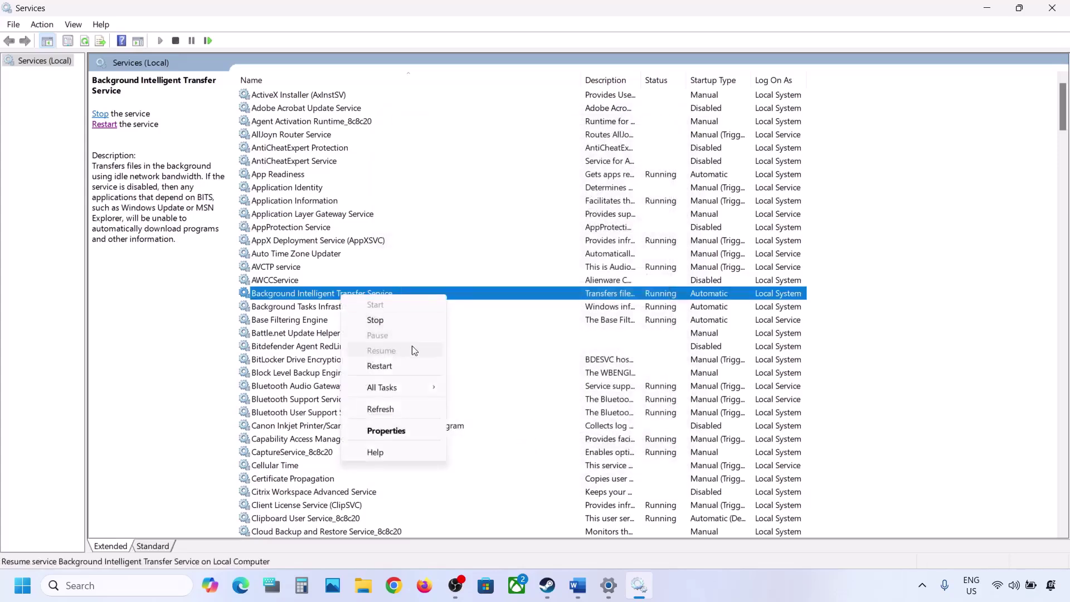
{"action": "left_click", "coordinate": [380, 366]}
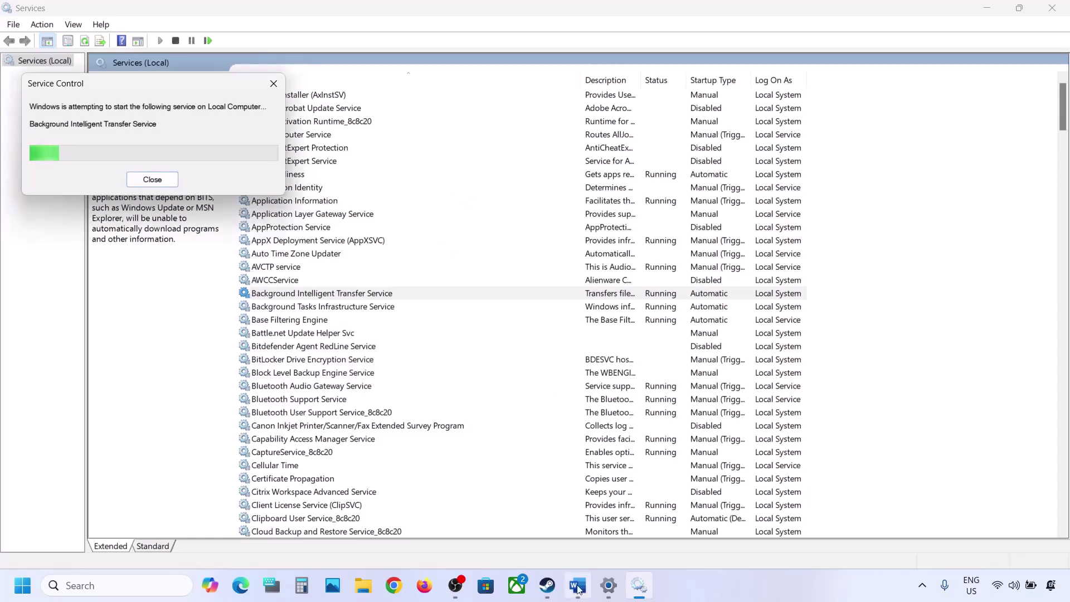
{"action": "mouse_move", "coordinate": [579, 588]}
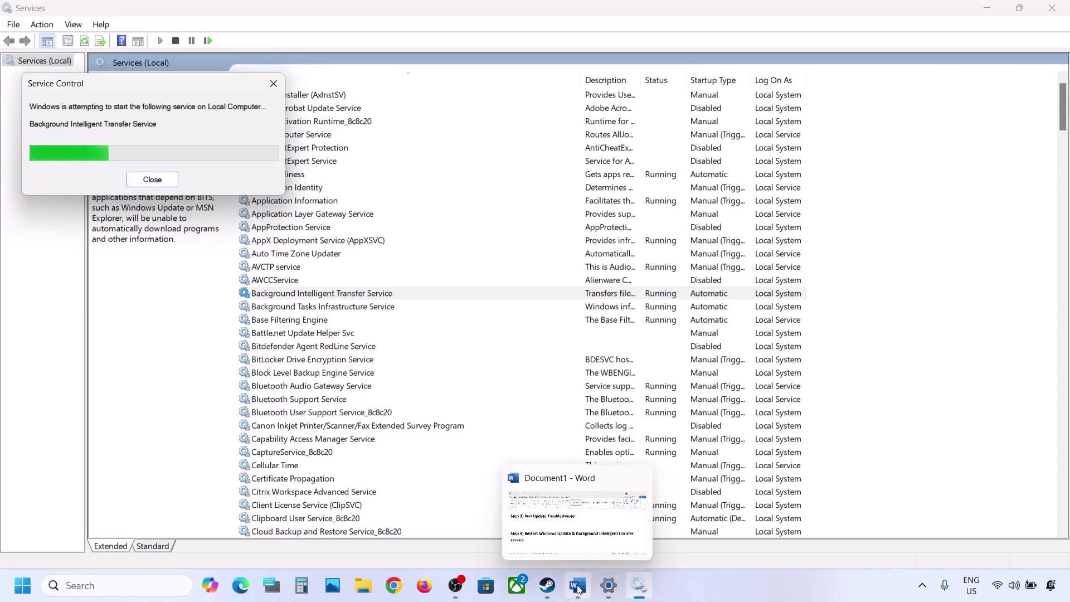
Copy the Step 5 Windows 11 download URL from the Word notes into a new Chrome tab
{"action": "left_click", "coordinate": [579, 588]}
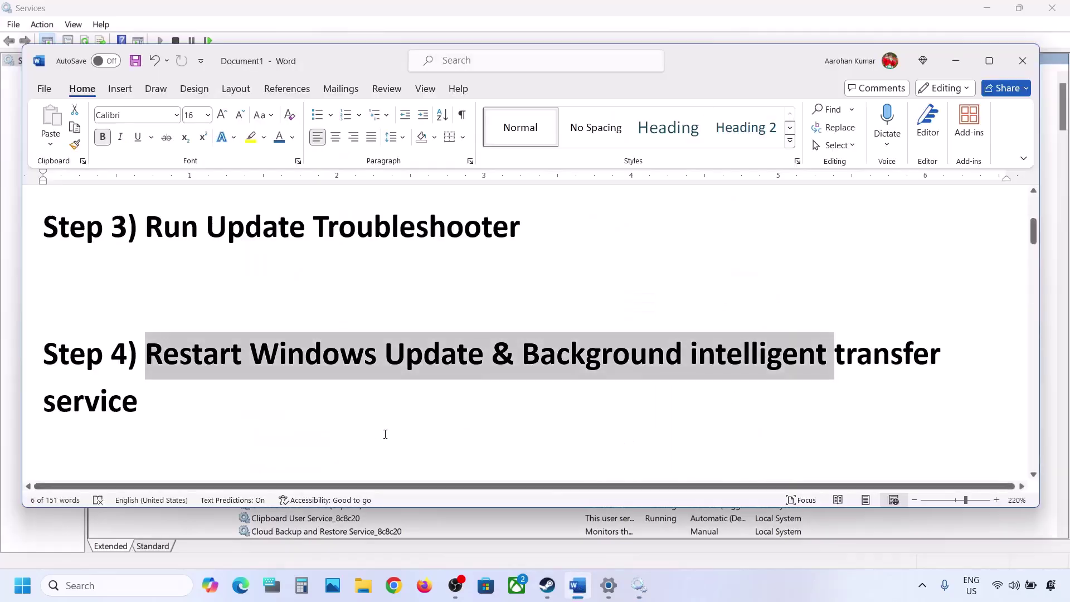
{"action": "scroll", "coordinate": [384, 434], "scroll_direction": "down", "scroll_amount": 3}
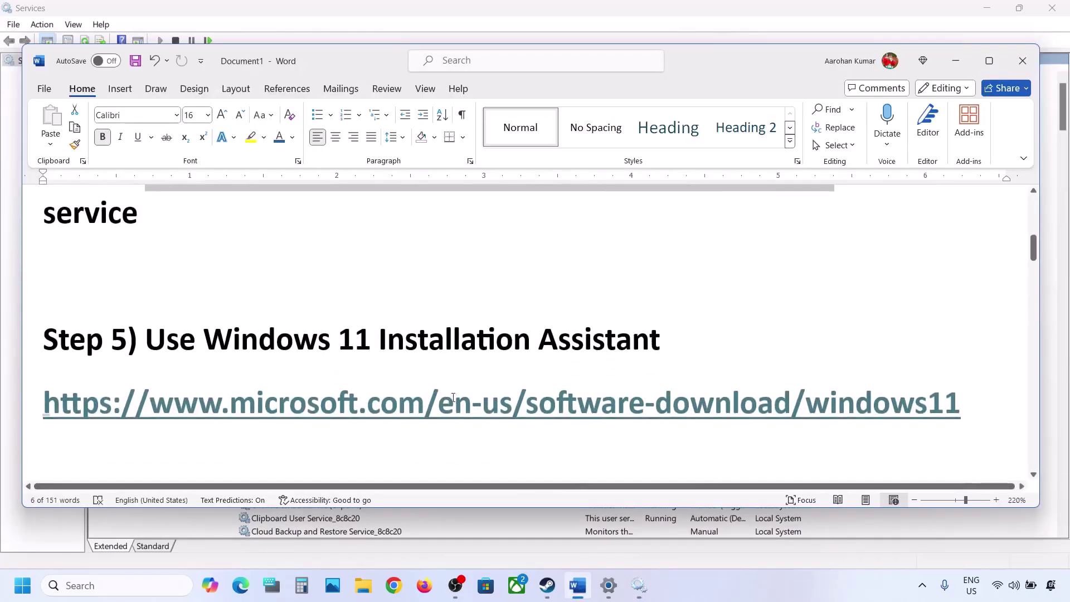
{"action": "left_click_drag", "start_coordinate": [979, 411], "coordinate": [53, 416]}
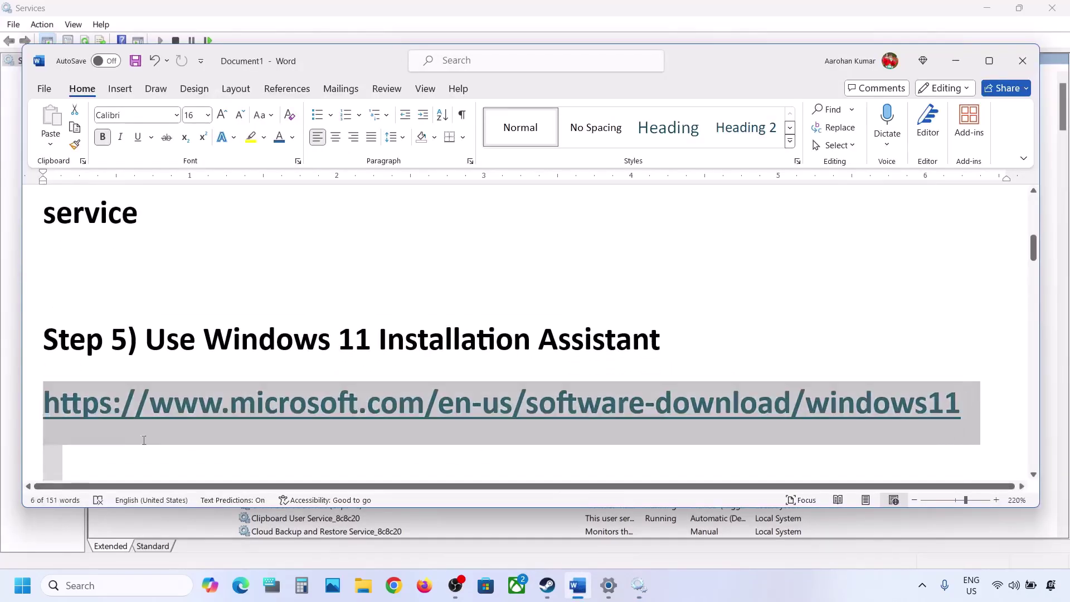
{"action": "right_click", "coordinate": [219, 394]}
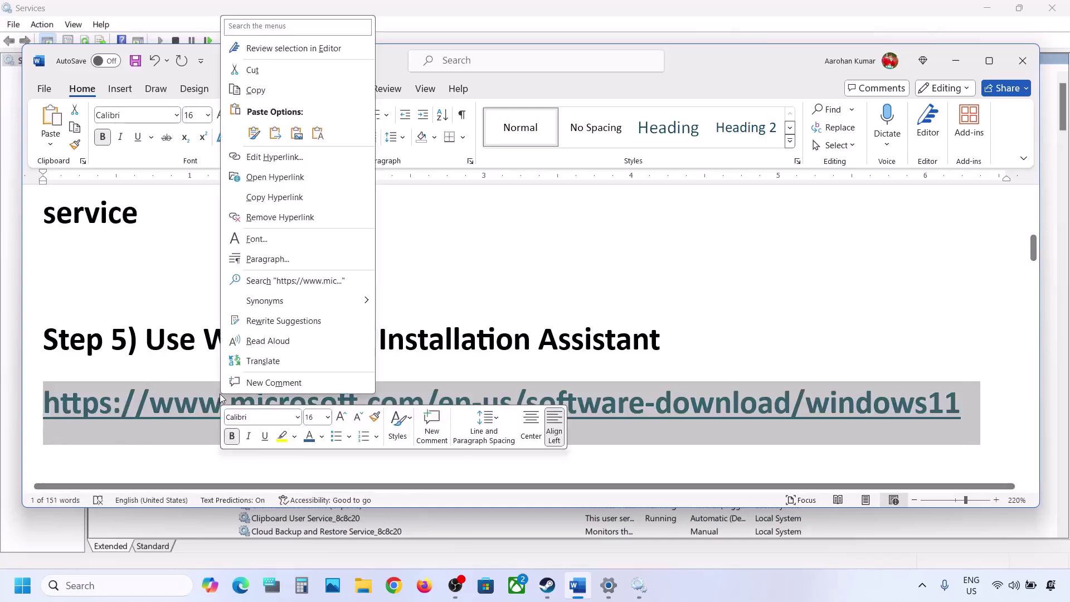
{"action": "left_click", "coordinate": [259, 96]}
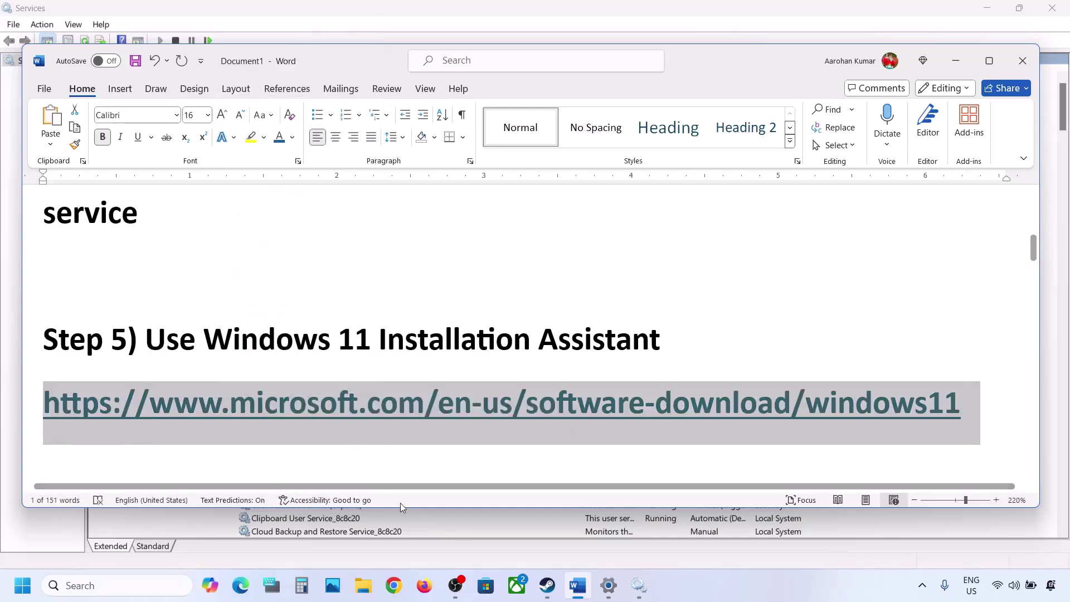
{"action": "left_click", "coordinate": [393, 583]}
Load the Download Windows 11 page, then download and launch the Windows 11 Installation Assistant
{"action": "key", "text": "ctrl+v"}
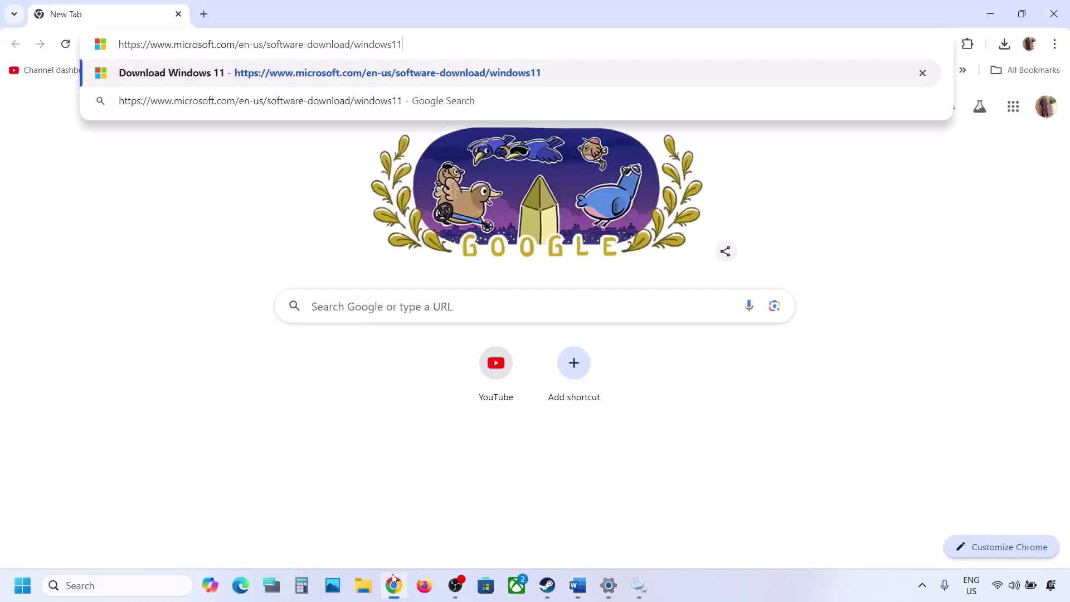
{"action": "key", "text": "Return"}
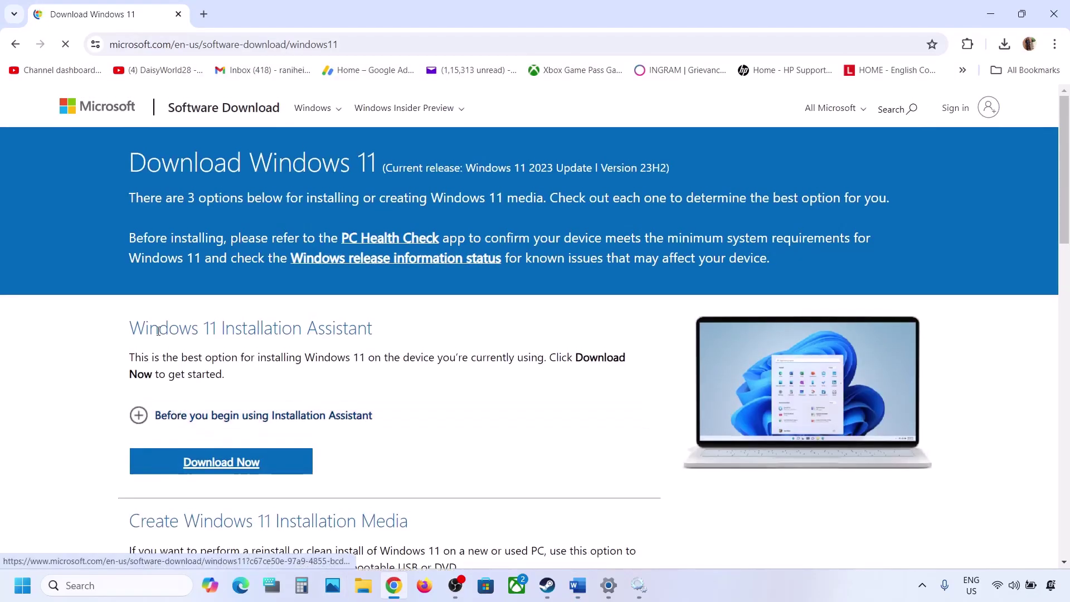
{"action": "left_click_drag", "start_coordinate": [133, 381], "coordinate": [413, 380]}
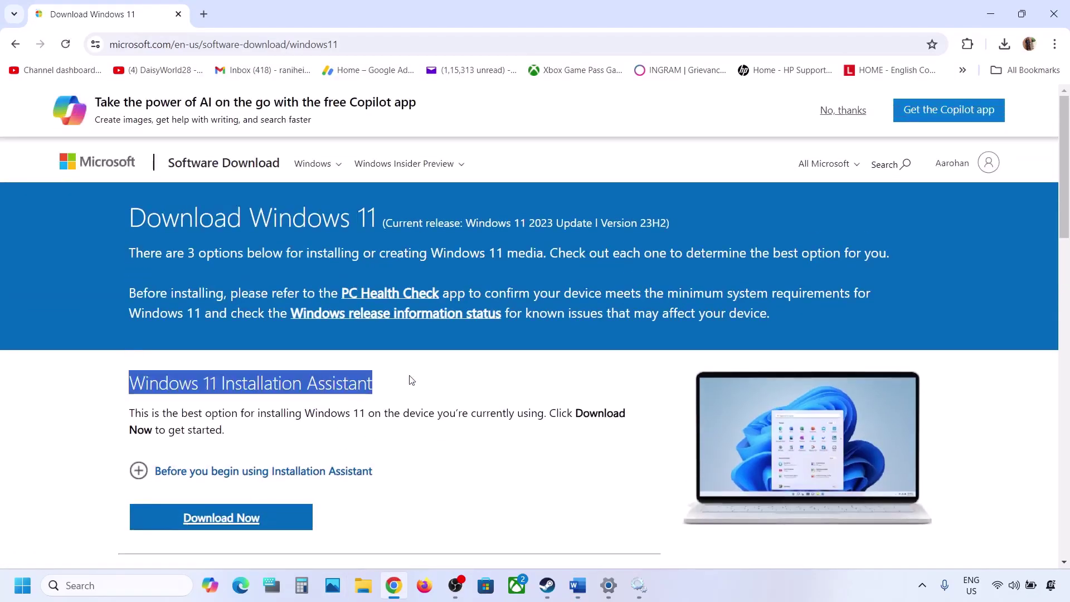
{"action": "scroll", "coordinate": [413, 380], "scroll_direction": "down", "scroll_amount": 3}
{"action": "left_click", "coordinate": [241, 330]}
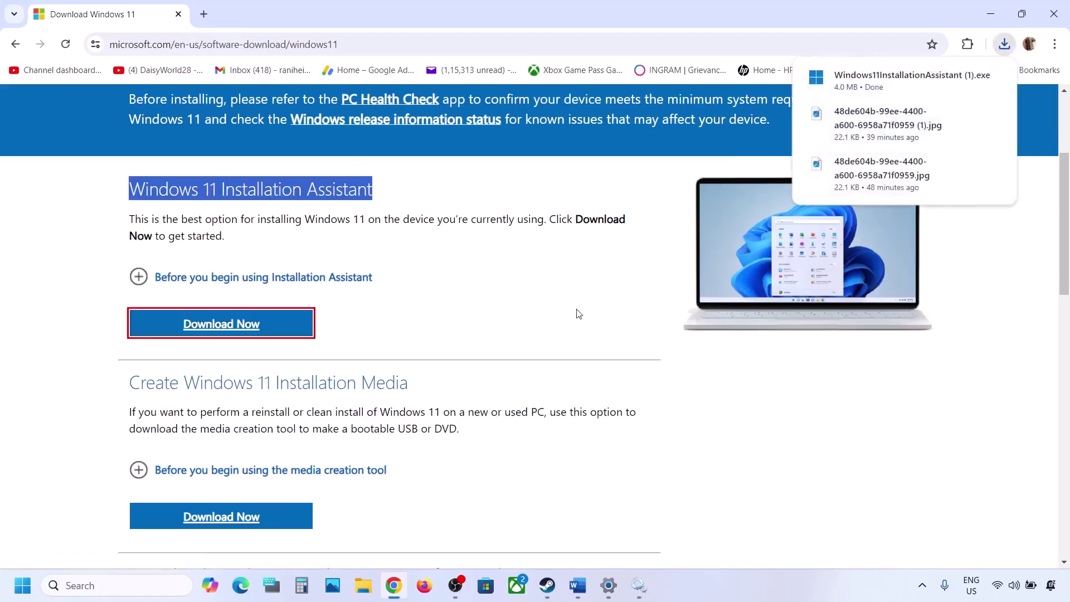
{"action": "left_click", "coordinate": [861, 74]}
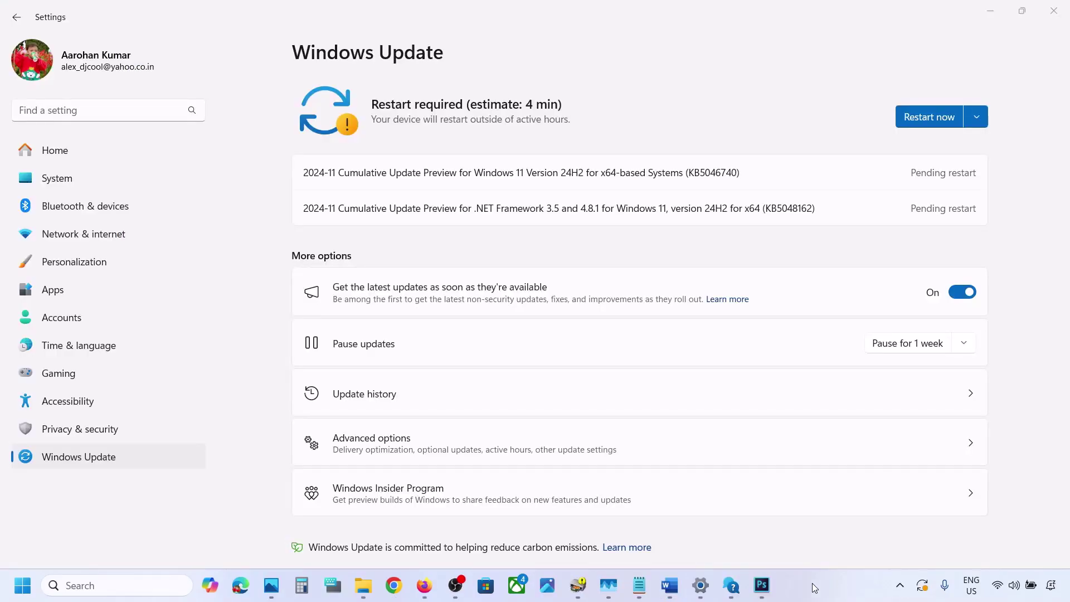
Copy the Microsoft Update Catalog URL from the Word notes and load it in Chrome
{"action": "left_click", "coordinate": [669, 585]}
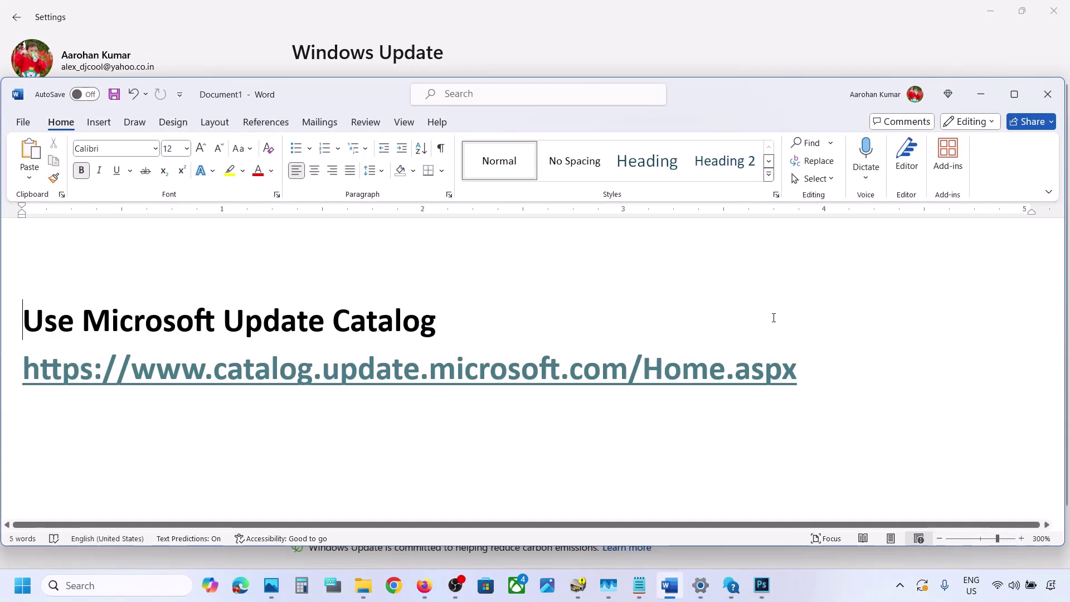
{"action": "left_click_drag", "start_coordinate": [807, 366], "coordinate": [146, 358]}
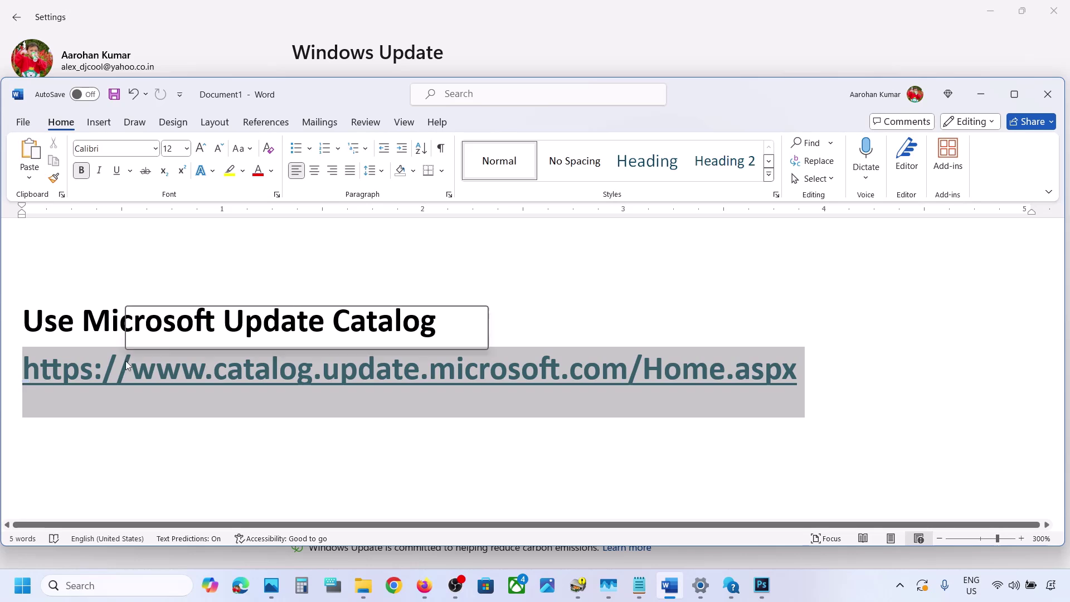
{"action": "right_click", "coordinate": [126, 359]}
{"action": "left_click", "coordinate": [162, 263]}
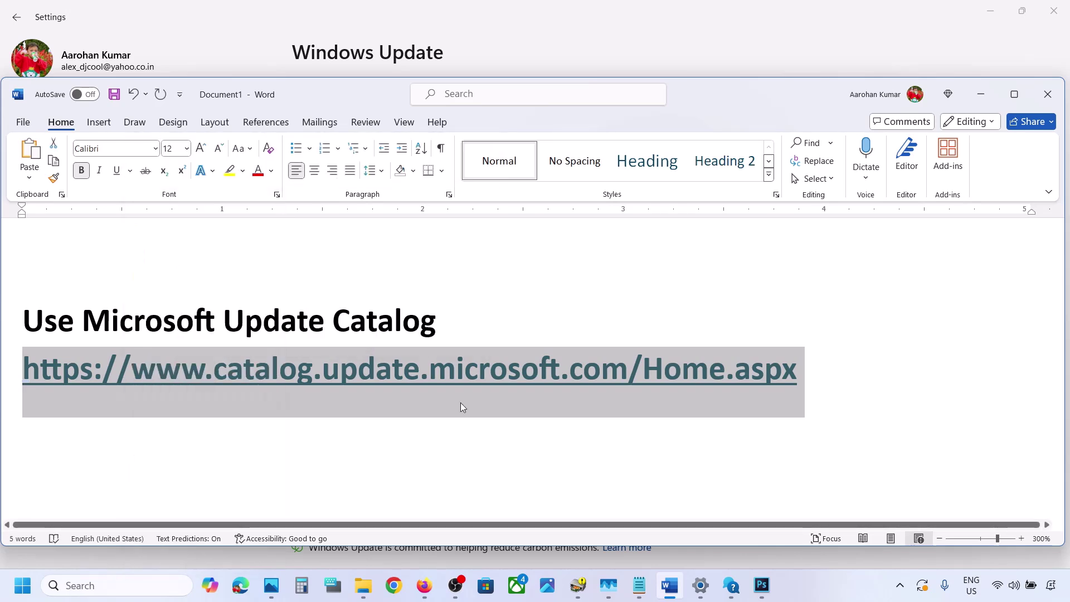
{"action": "left_click", "coordinate": [395, 587]}
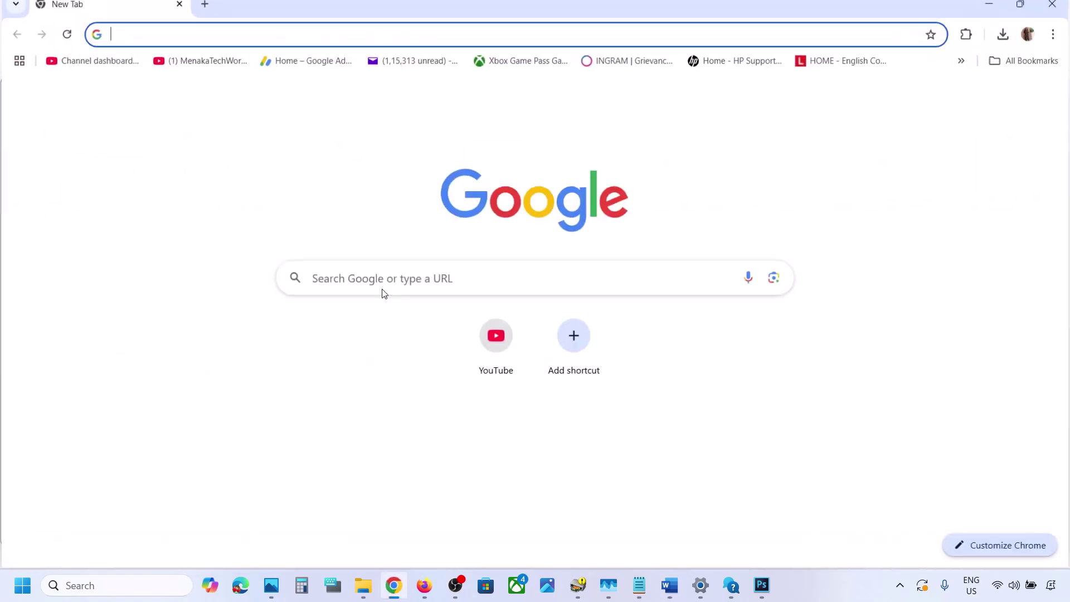
{"action": "key", "text": "ctrl+v"}
{"action": "key", "text": "Return"}
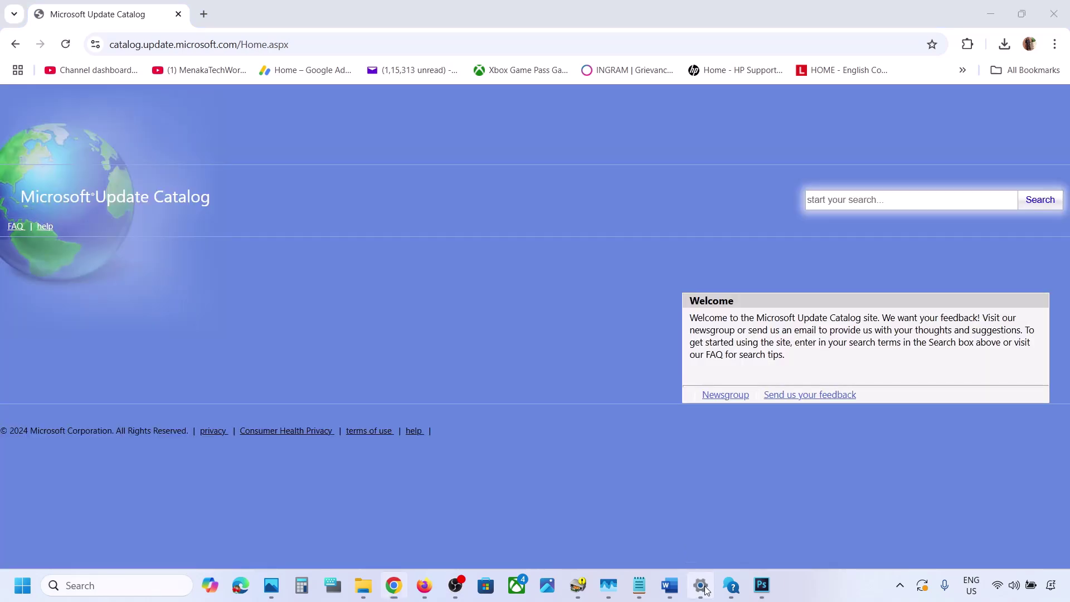
Copy KB5046740 from Windows Update, search the catalog for it, then return to Settings
{"action": "left_click", "coordinate": [700, 586]}
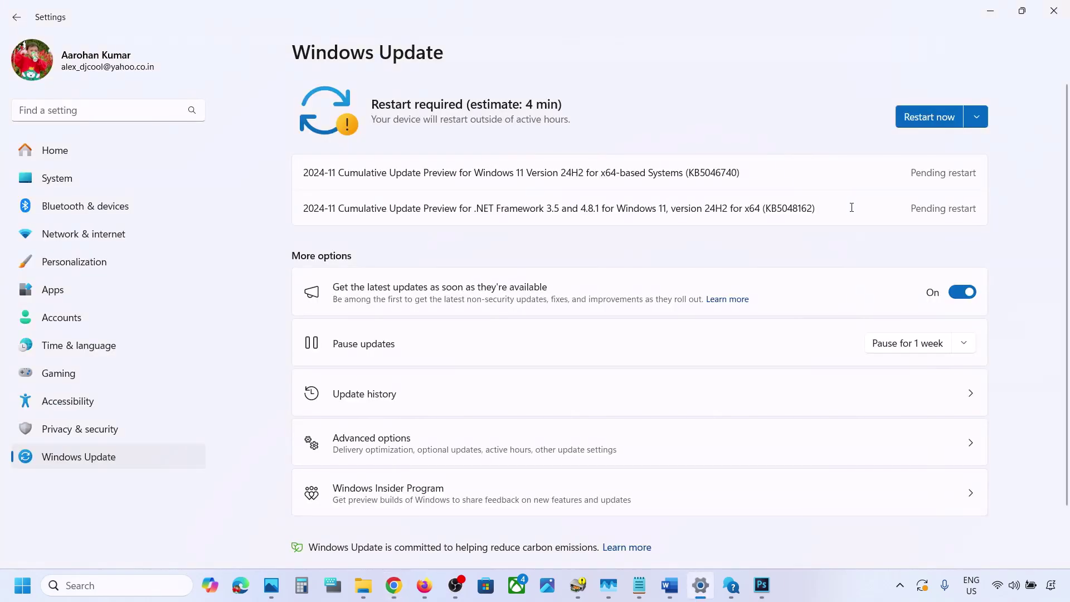
{"action": "double_click", "coordinate": [721, 174]}
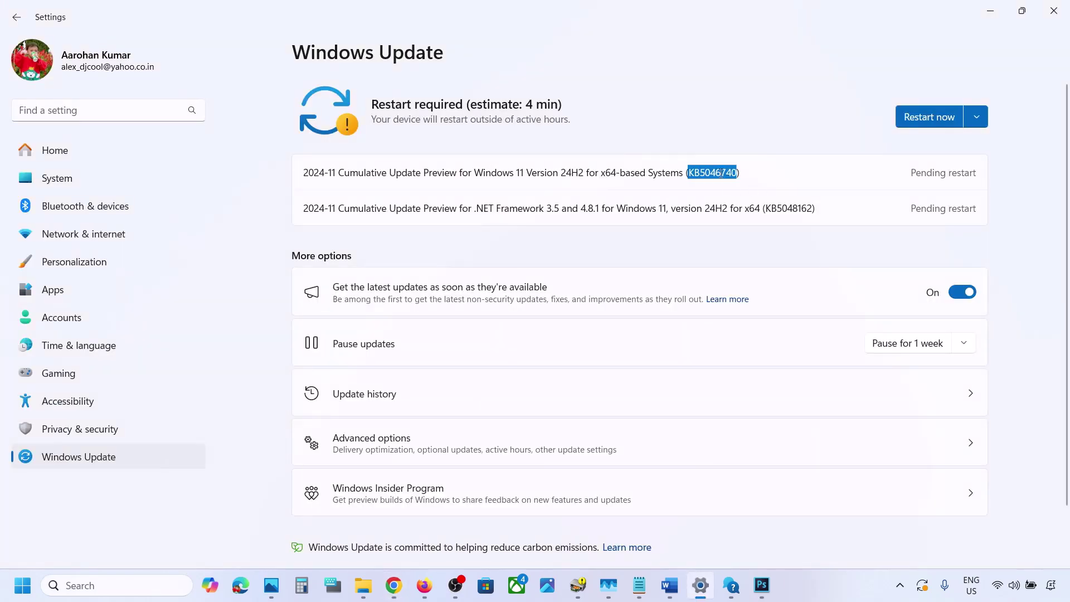
{"action": "left_click", "coordinate": [993, 11]}
{"action": "left_click", "coordinate": [860, 197]}
{"action": "key", "text": "ctrl+v"}
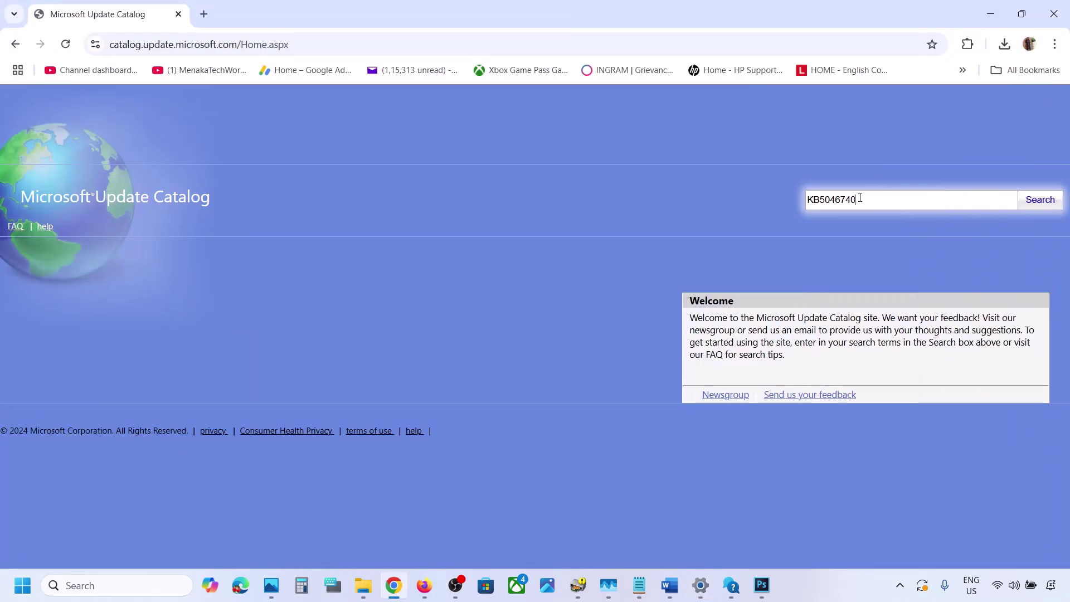
{"action": "left_click", "coordinate": [1044, 201]}
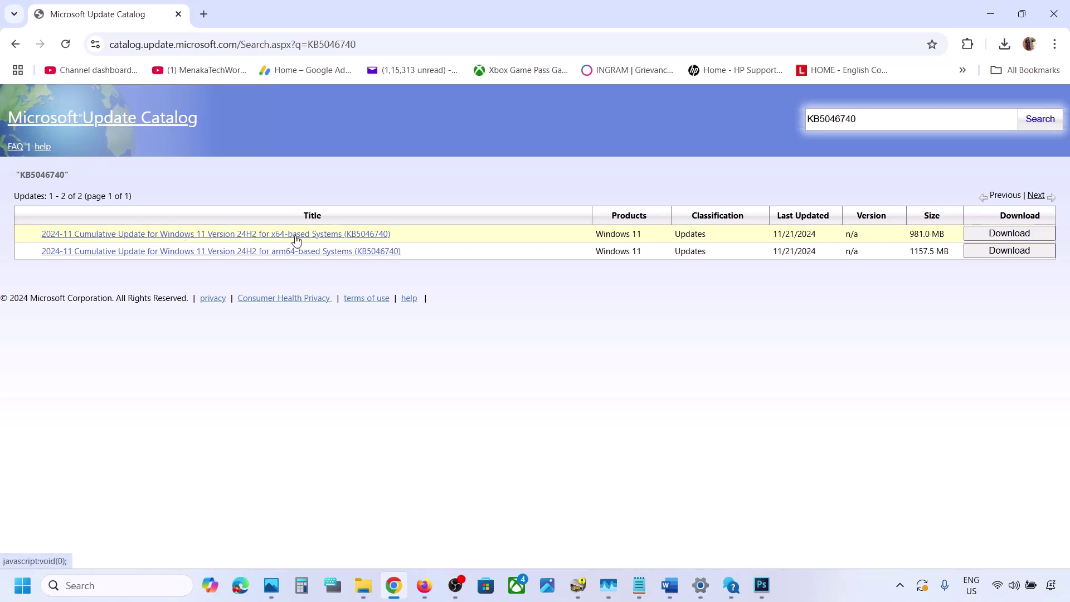
{"action": "left_click", "coordinate": [700, 585]}
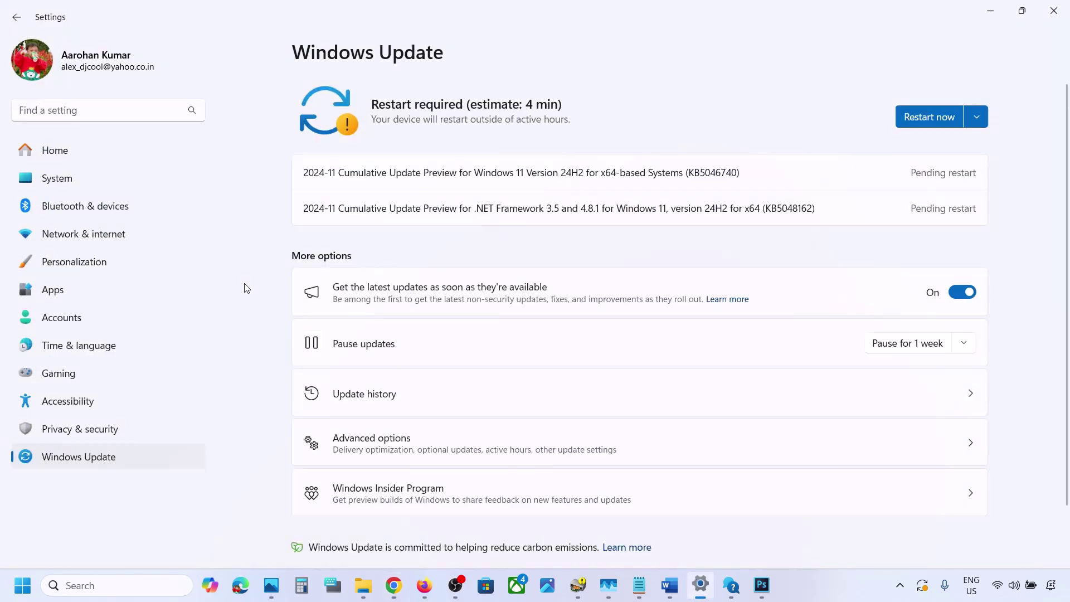
Confirm System > About lists an x64-based processor, then minimize Settings
{"action": "left_click", "coordinate": [63, 185]}
{"action": "scroll", "coordinate": [466, 376], "scroll_direction": "down", "scroll_amount": 5}
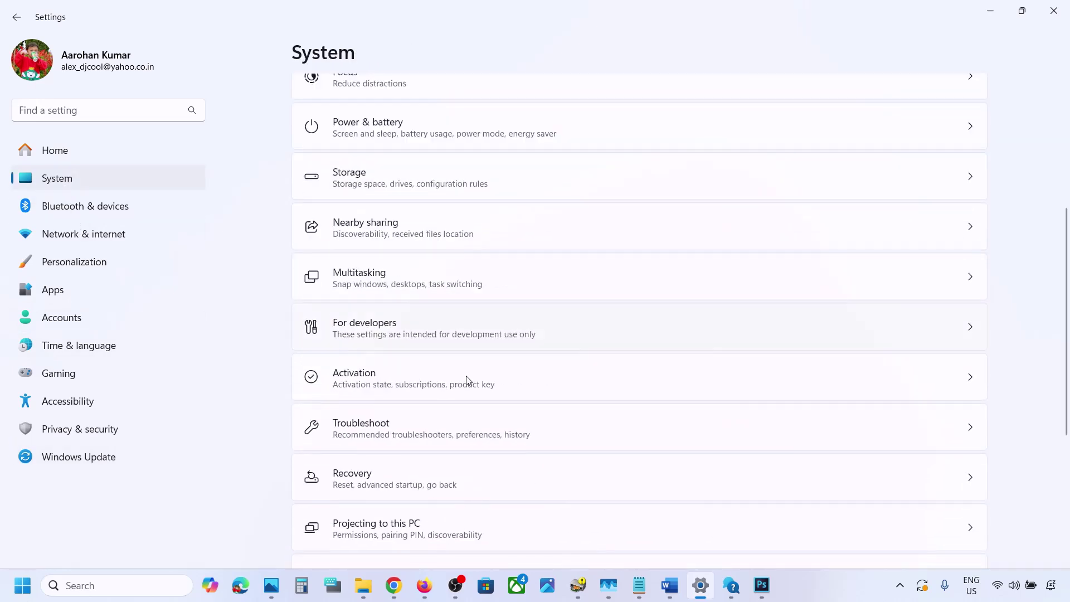
{"action": "scroll", "coordinate": [446, 510], "scroll_direction": "down", "scroll_amount": 5}
{"action": "left_click", "coordinate": [444, 509]}
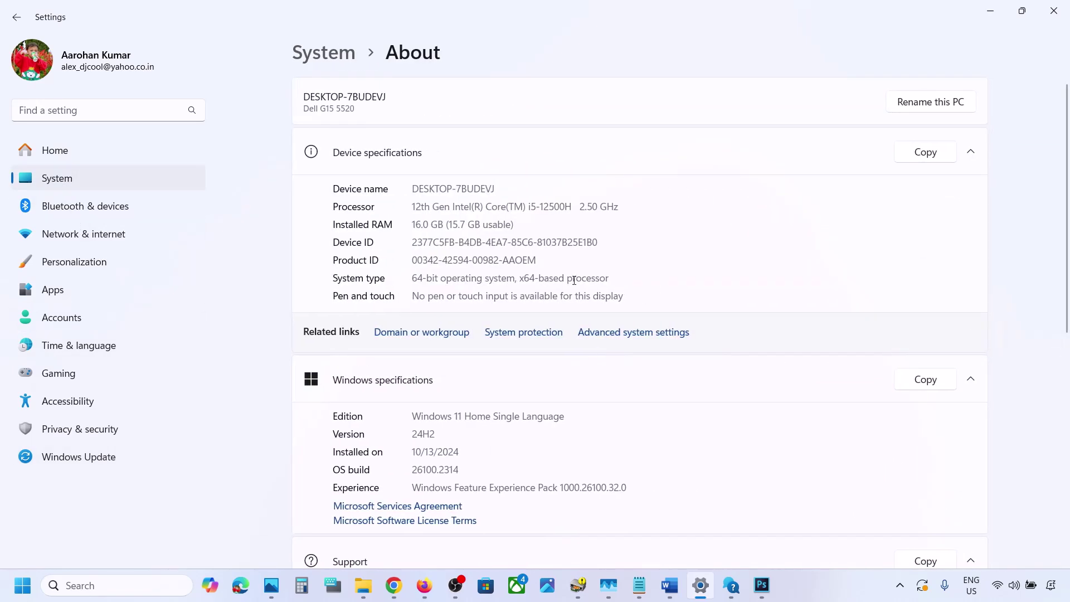
{"action": "left_click_drag", "start_coordinate": [521, 277], "coordinate": [638, 271]}
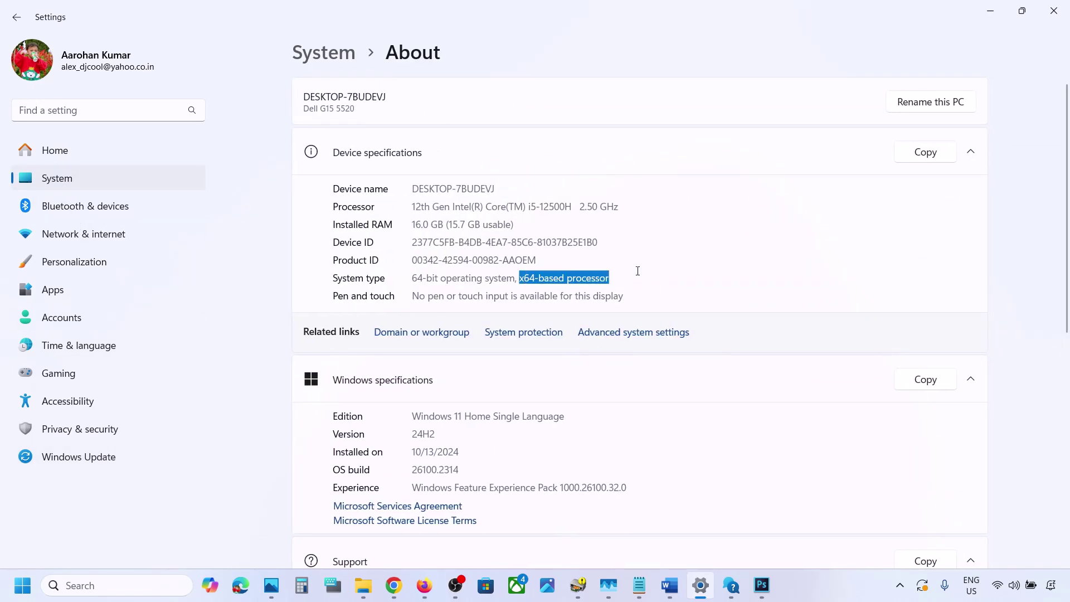
{"action": "left_click", "coordinate": [991, 11]}
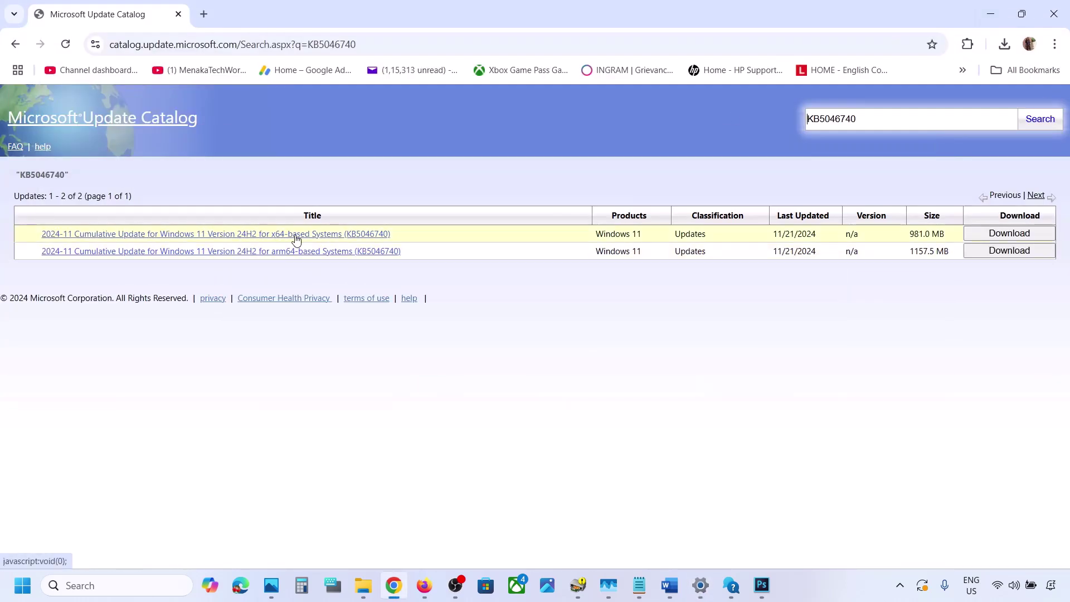
Download the kb5046740 x64 .msu package and check its progress in Chrome's downloads
{"action": "left_click", "coordinate": [1009, 236]}
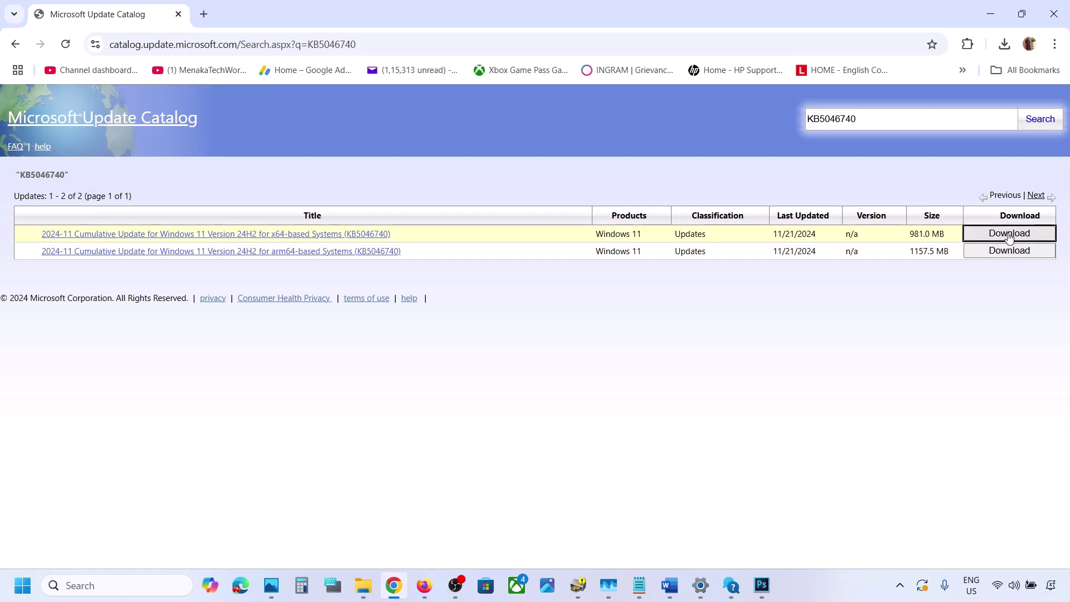
{"action": "left_click_drag", "start_coordinate": [294, 12], "coordinate": [639, 149]}
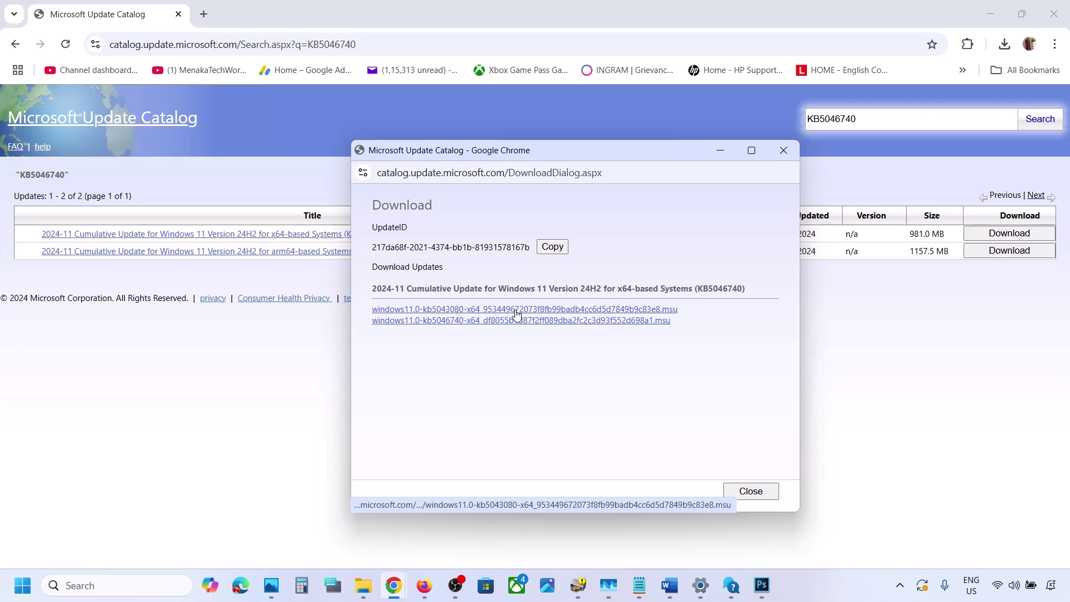
{"action": "left_click", "coordinate": [474, 322]}
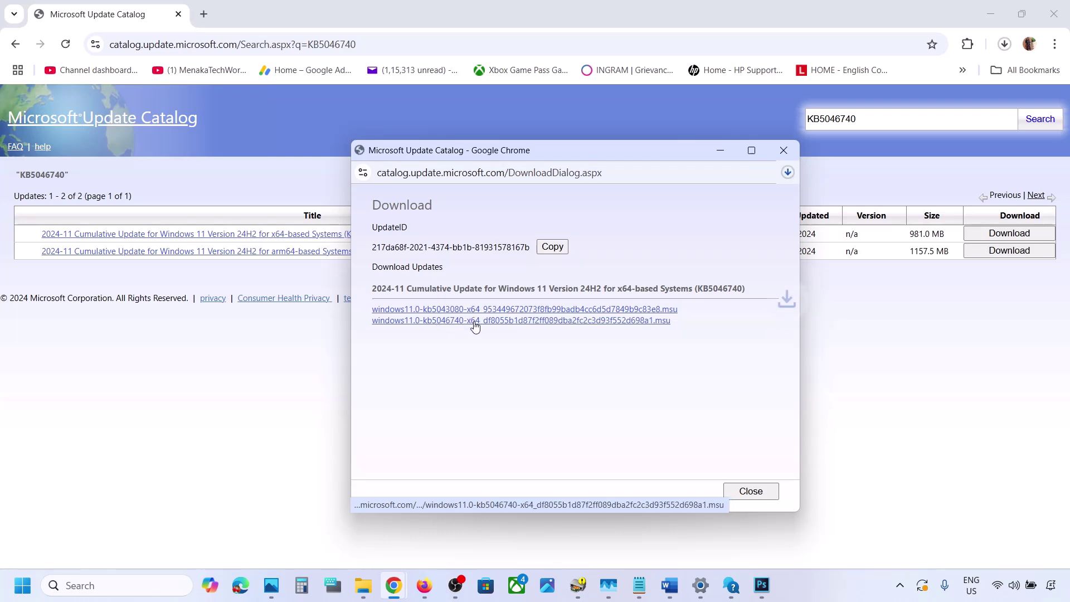
{"action": "left_click", "coordinate": [787, 173]}
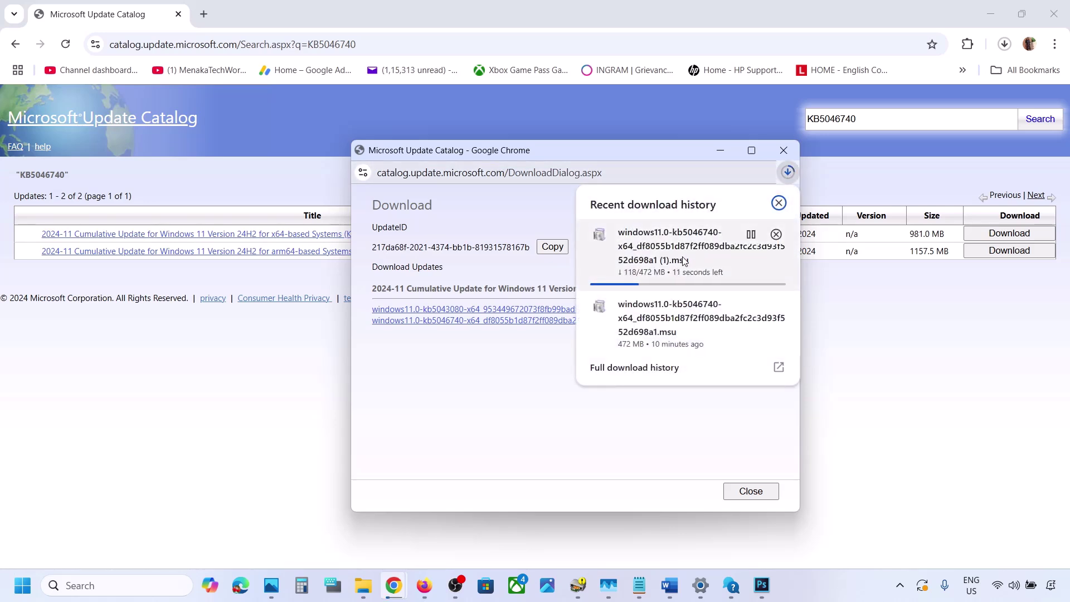
{"action": "left_click", "coordinate": [535, 367]}
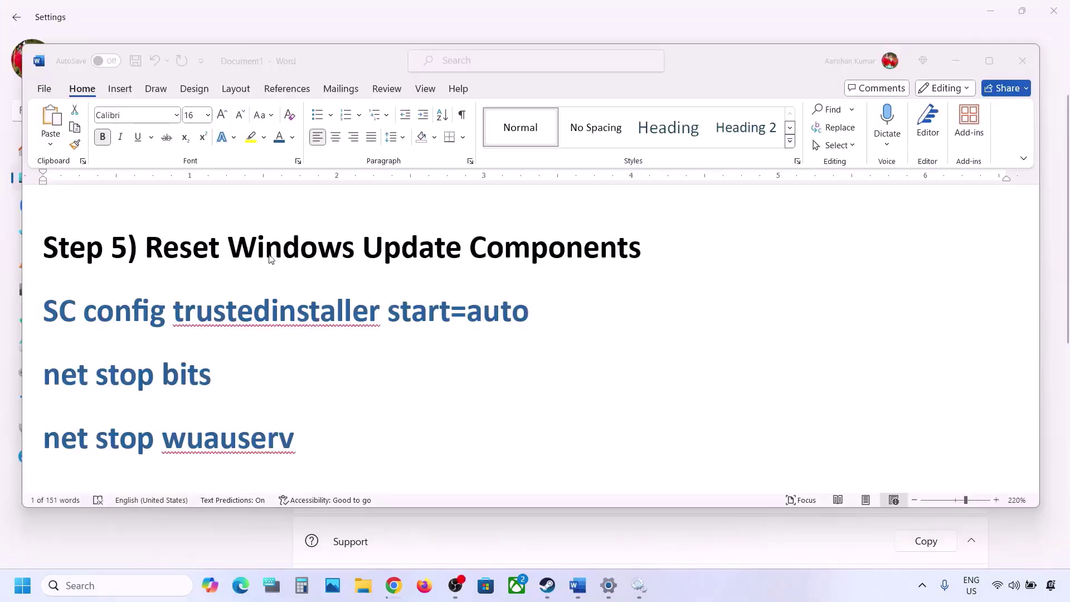
Copy the reset commands from SC config trustedinstaller start=auto through net start appidsvc
{"action": "left_click", "coordinate": [171, 255]}
{"action": "left_click_drag", "start_coordinate": [146, 246], "coordinate": [641, 248]}
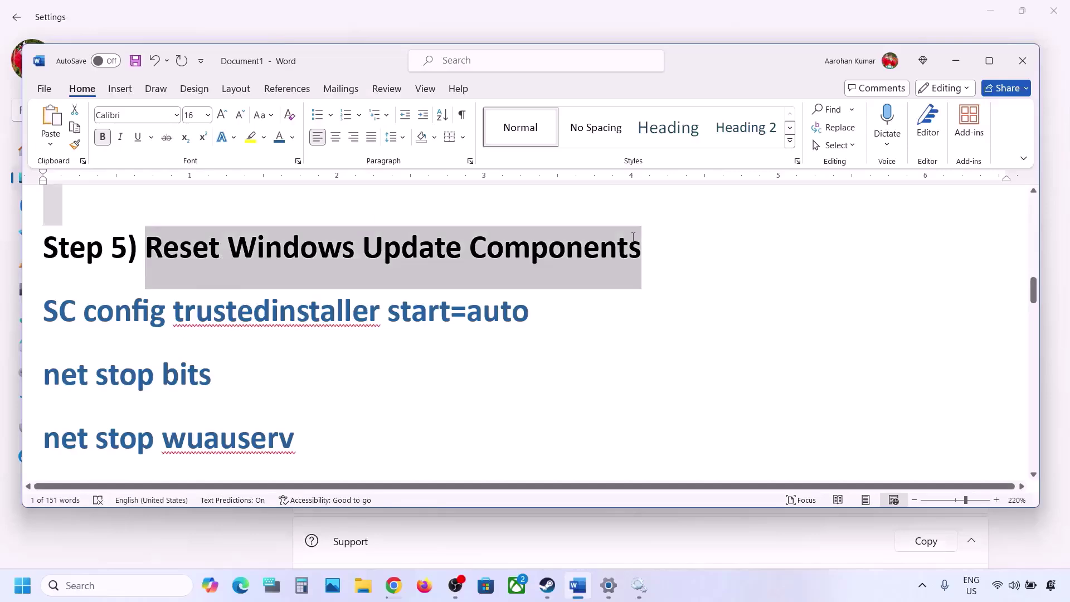
{"action": "left_click", "coordinate": [45, 307]}
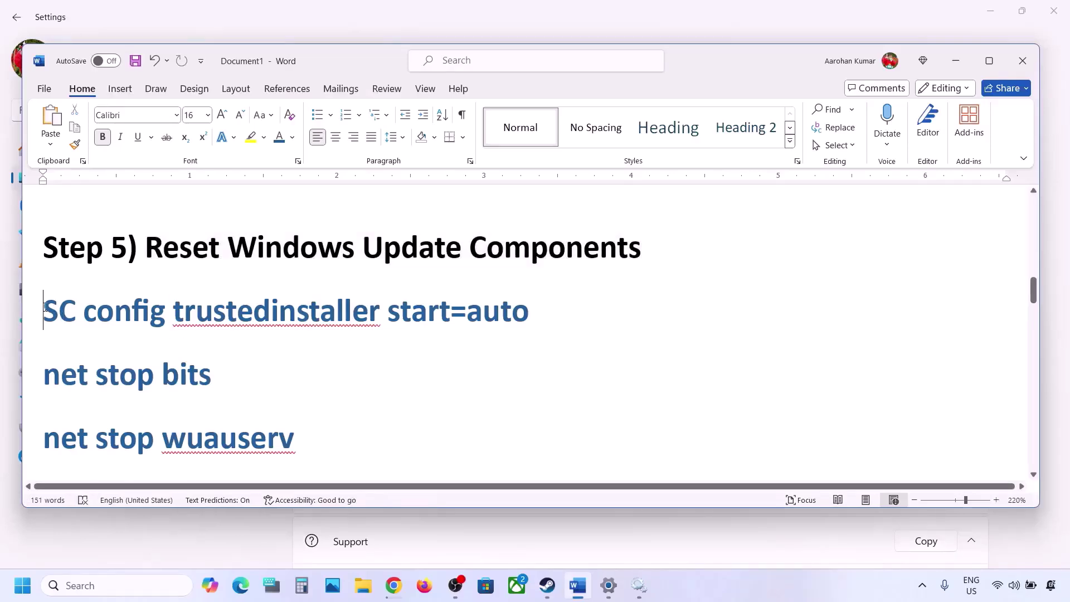
{"action": "key", "text": "shift+Down"}
{"action": "key", "text": "shift+Down"}
{"action": "key", "text": "shift+Down"}
{"action": "key", "text": "shift+Down"}
{"action": "key", "text": "shift+Down"}
{"action": "key", "text": "shift+Down"}
{"action": "key", "text": "shift+Down"}
{"action": "key", "text": "shift+Down"}
{"action": "key", "text": "shift+Down"}
{"action": "key", "text": "shift+Down"}
{"action": "key", "text": "shift+Down"}
{"action": "key", "text": "shift+Down"}
{"action": "key", "text": "shift+Down"}
{"action": "key", "text": "shift+Down"}
{"action": "key", "text": "shift+Down"}
{"action": "key", "text": "shift+Down"}
{"action": "key", "text": "shift+Down"}
{"action": "key", "text": "shift+Down"}
{"action": "key", "text": "shift+Down"}
{"action": "key", "text": "shift+Down"}
{"action": "key", "text": "shift+Down"}
{"action": "key", "text": "shift+Down"}
{"action": "key", "text": "shift+Down"}
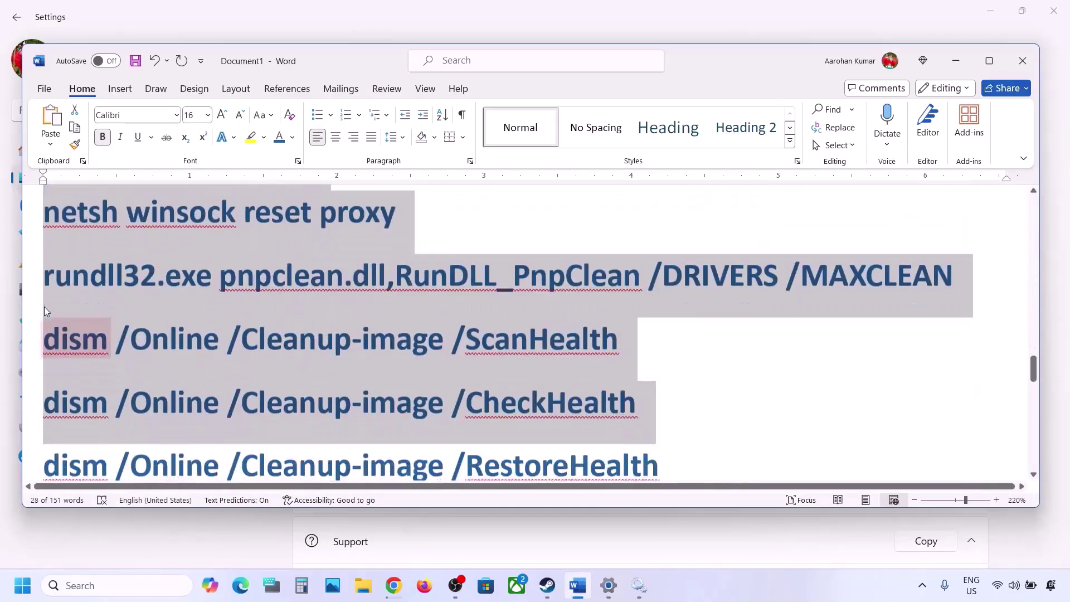
{"action": "key", "text": "shift+Down"}
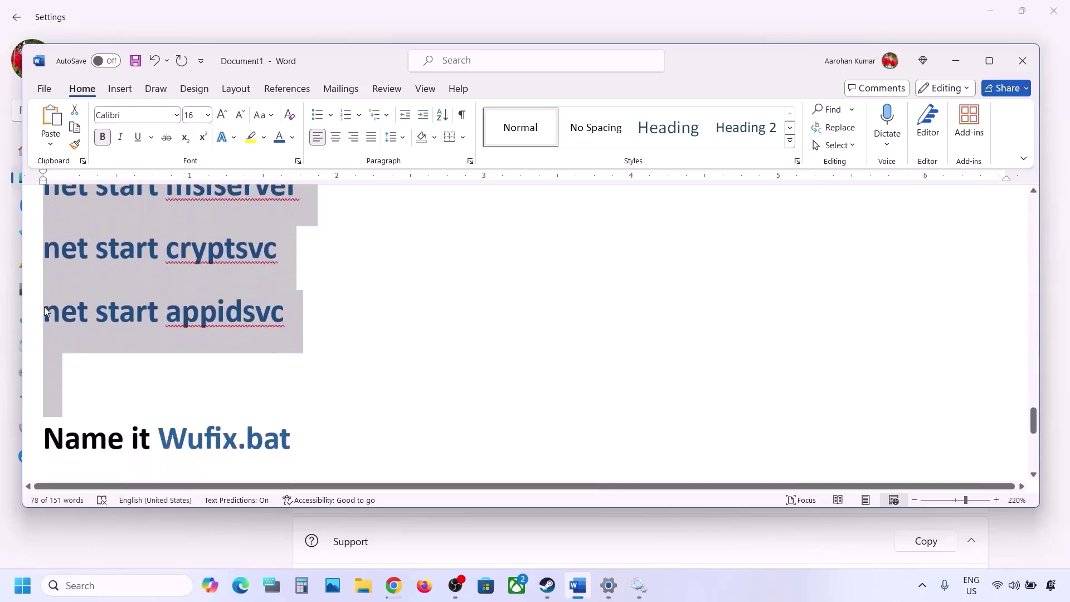
{"action": "key", "text": "shift+Up"}
{"action": "right_click", "coordinate": [152, 283]}
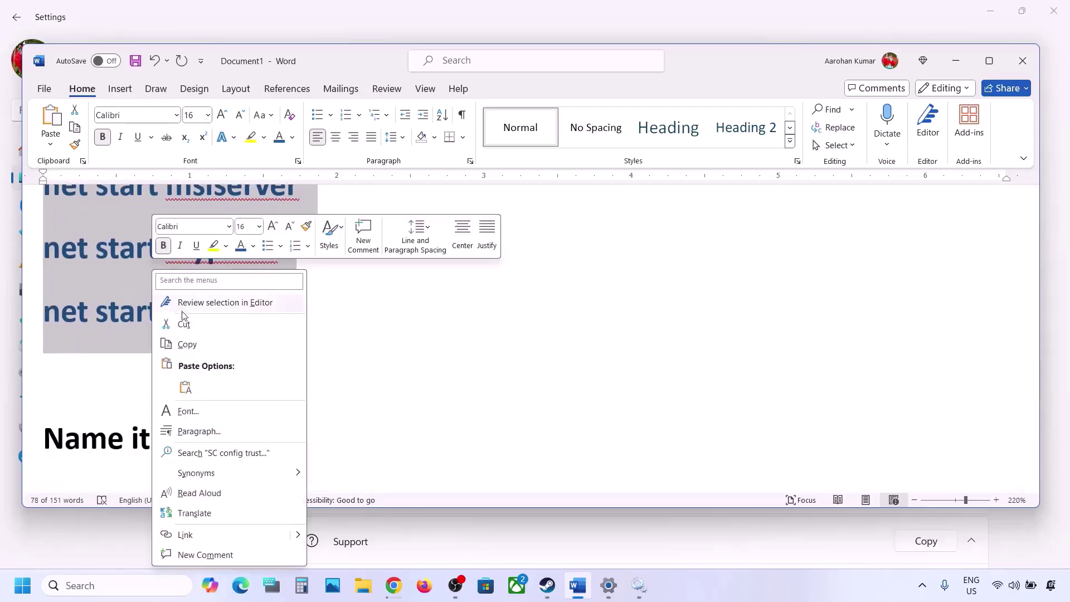
{"action": "left_click", "coordinate": [190, 343]}
Launch Notepad from a 'note' taskbar search
{"action": "left_click", "coordinate": [90, 587]}
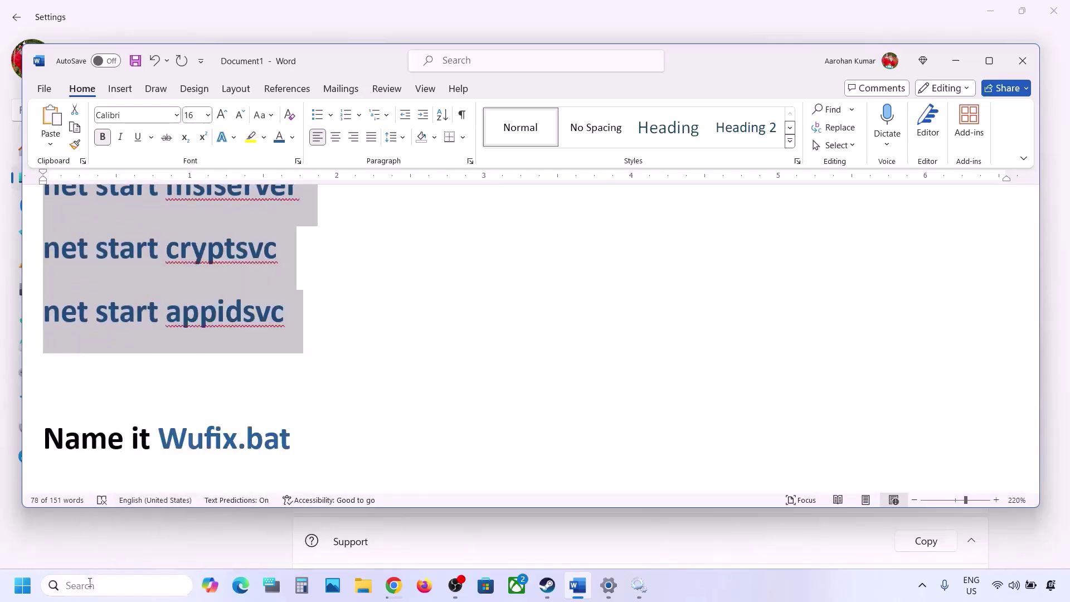
{"action": "type", "text": "note"}
{"action": "key", "text": "Return"}
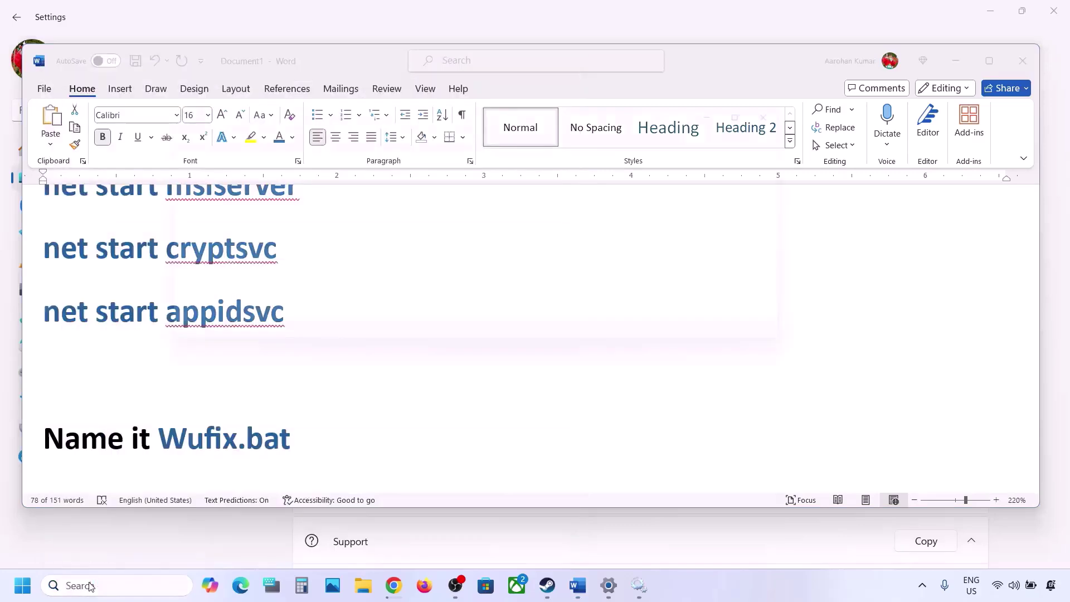
Paste the reset commands into Notepad and copy the Wufix.bat file name from Word
{"action": "key", "text": "ctrl+v"}
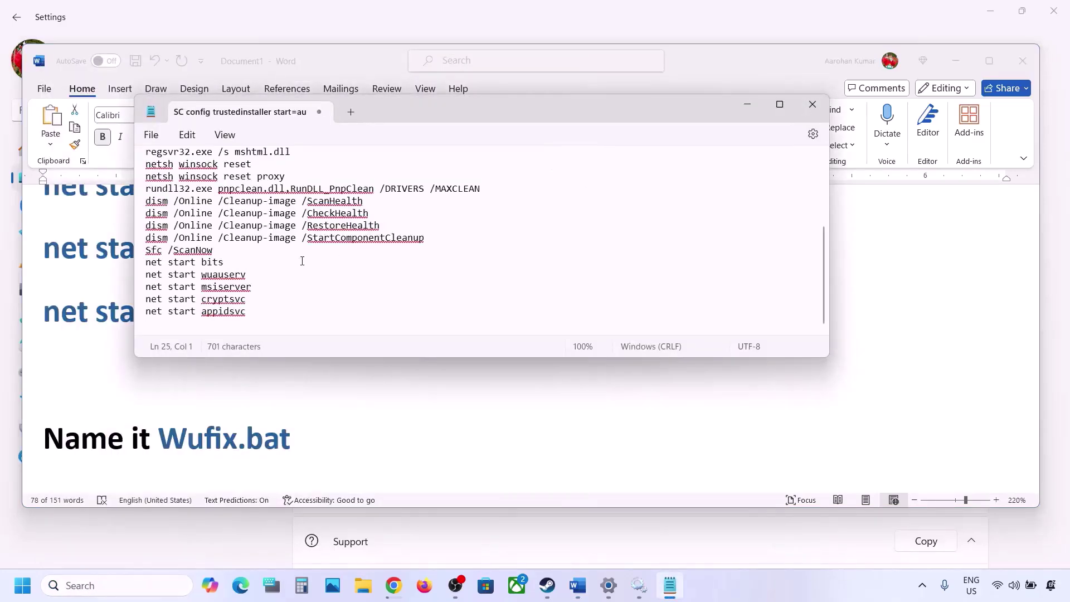
{"action": "scroll", "coordinate": [303, 261], "scroll_direction": "up", "scroll_amount": 4}
{"action": "left_click", "coordinate": [150, 138]}
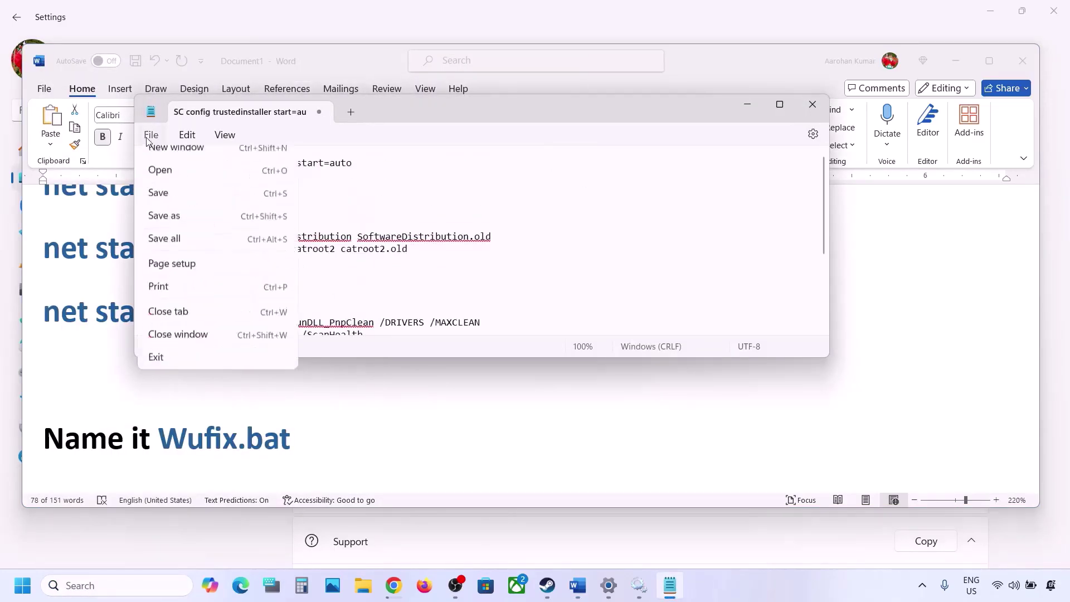
{"action": "left_click", "coordinate": [178, 252]}
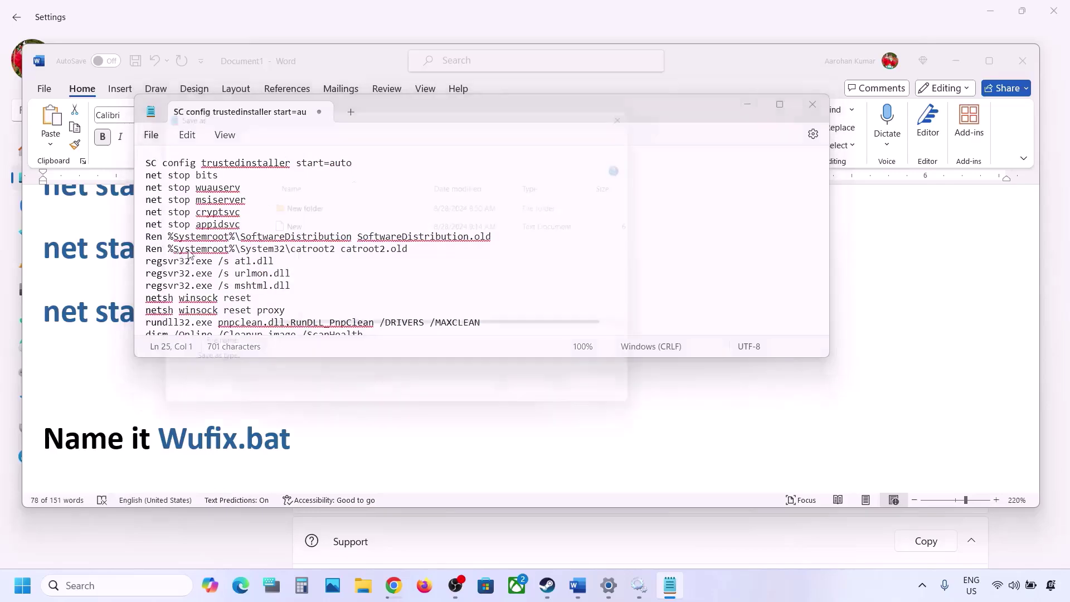
{"action": "left_click", "coordinate": [146, 452]}
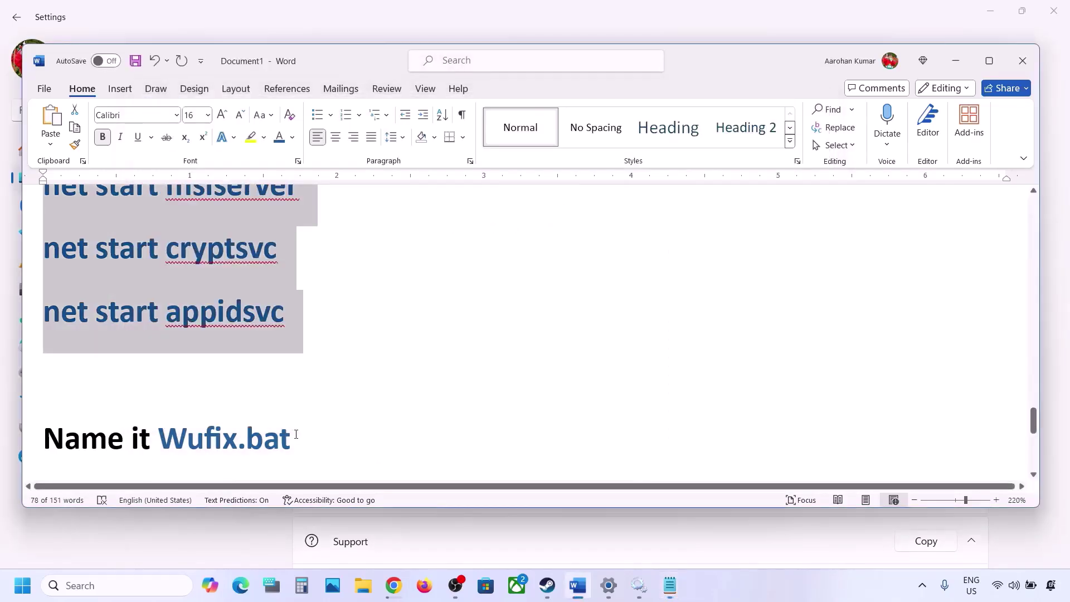
{"action": "left_click_drag", "start_coordinate": [296, 434], "coordinate": [190, 436]}
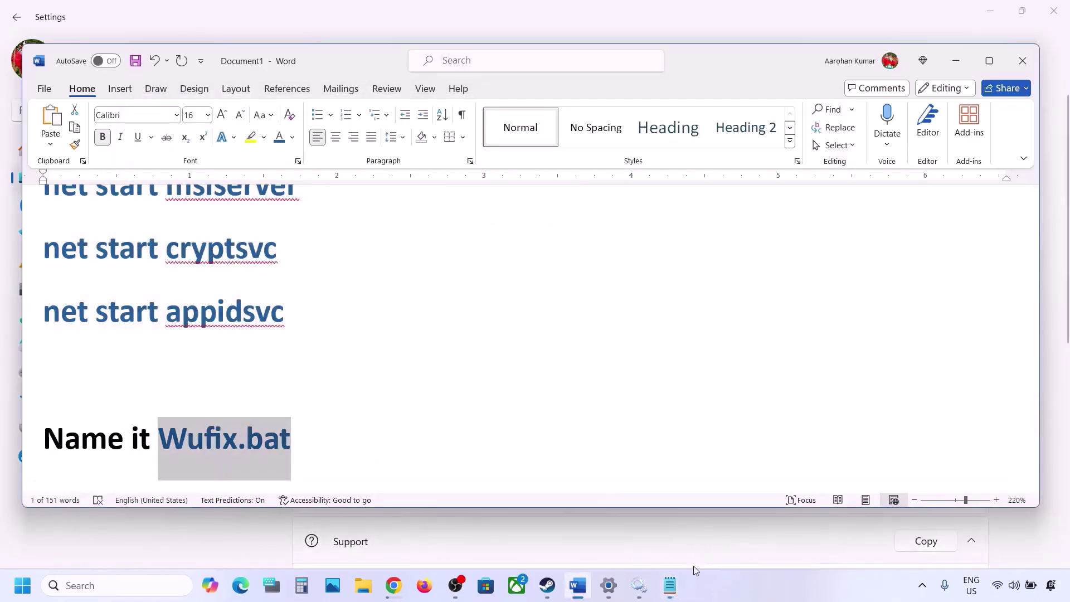
Save the script as Wufix.bat with All files type, then close Notepad
{"action": "left_click", "coordinate": [670, 585]}
{"action": "key", "text": "ctrl+v"}
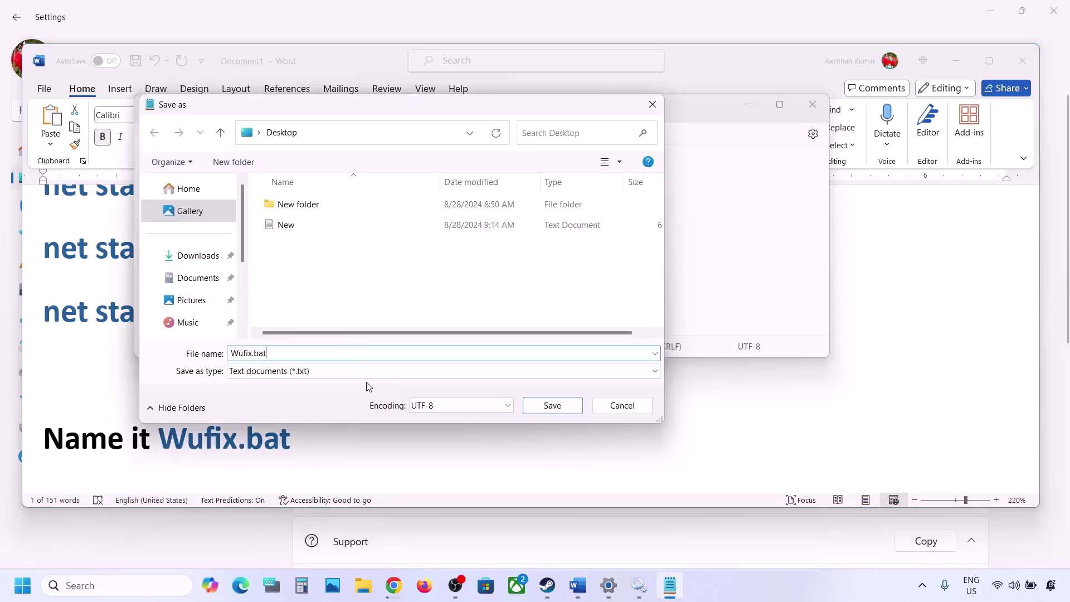
{"action": "left_click_drag", "start_coordinate": [287, 355], "coordinate": [217, 358]}
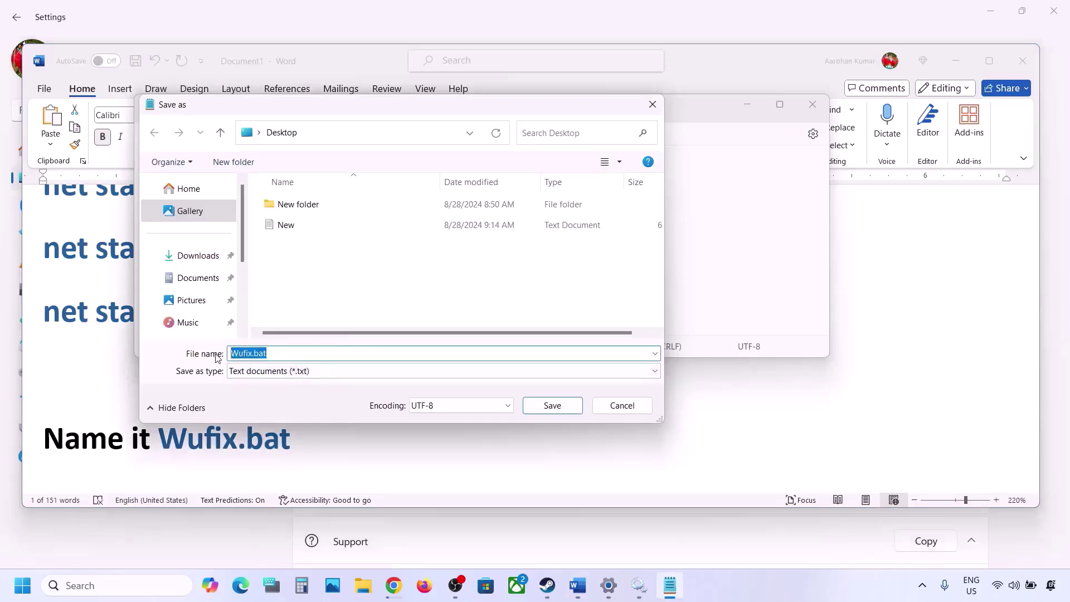
{"action": "left_click", "coordinate": [264, 371]}
{"action": "left_click", "coordinate": [277, 397]}
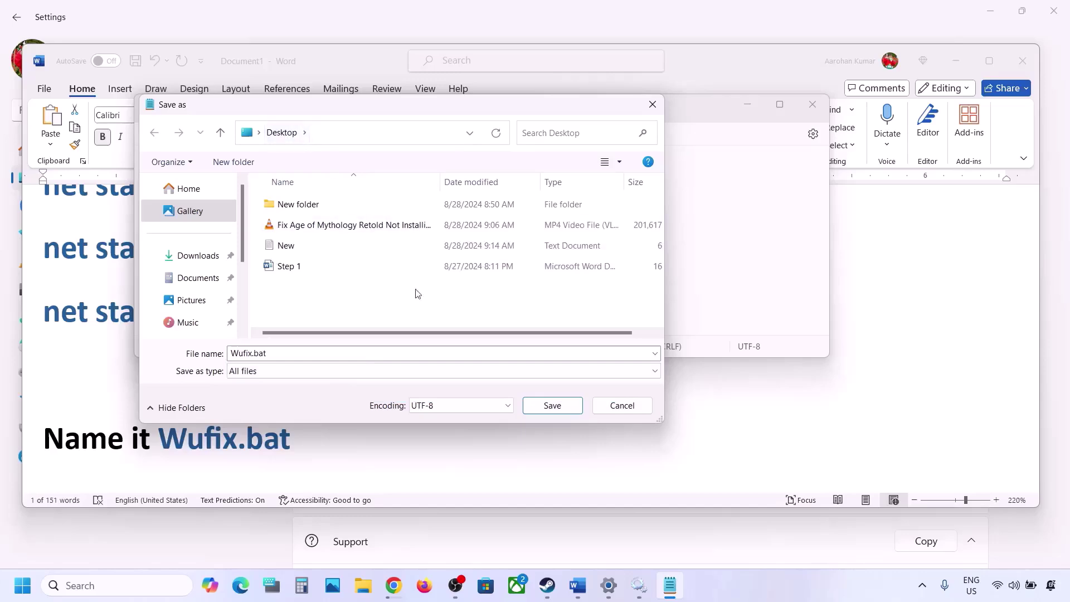
{"action": "left_click", "coordinate": [543, 406]}
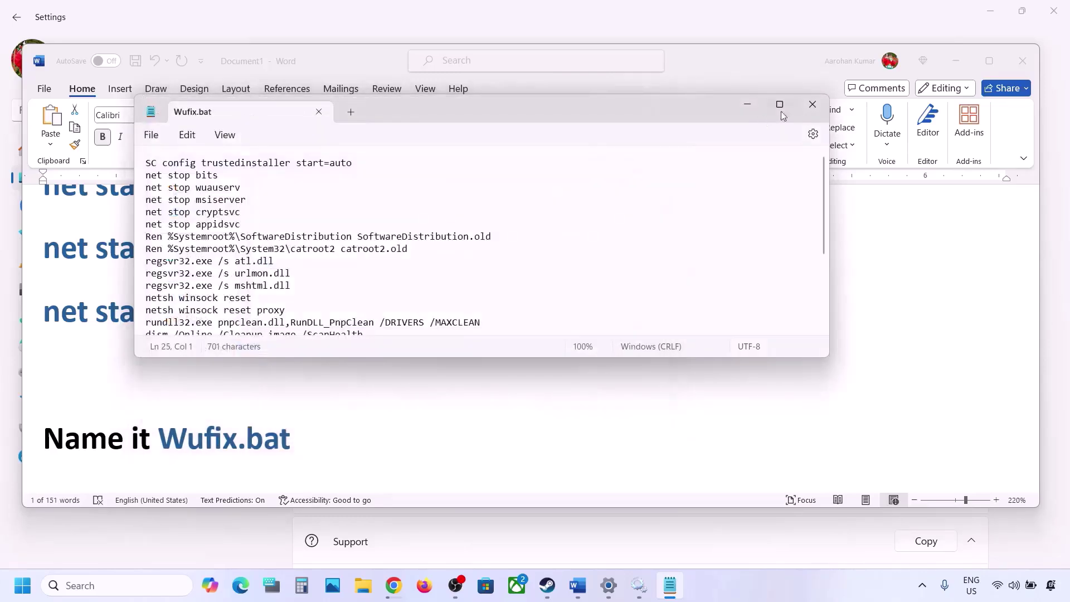
{"action": "left_click", "coordinate": [807, 111]}
Run the Wufix script from the desktop as administrator
{"action": "key", "text": "super+d"}
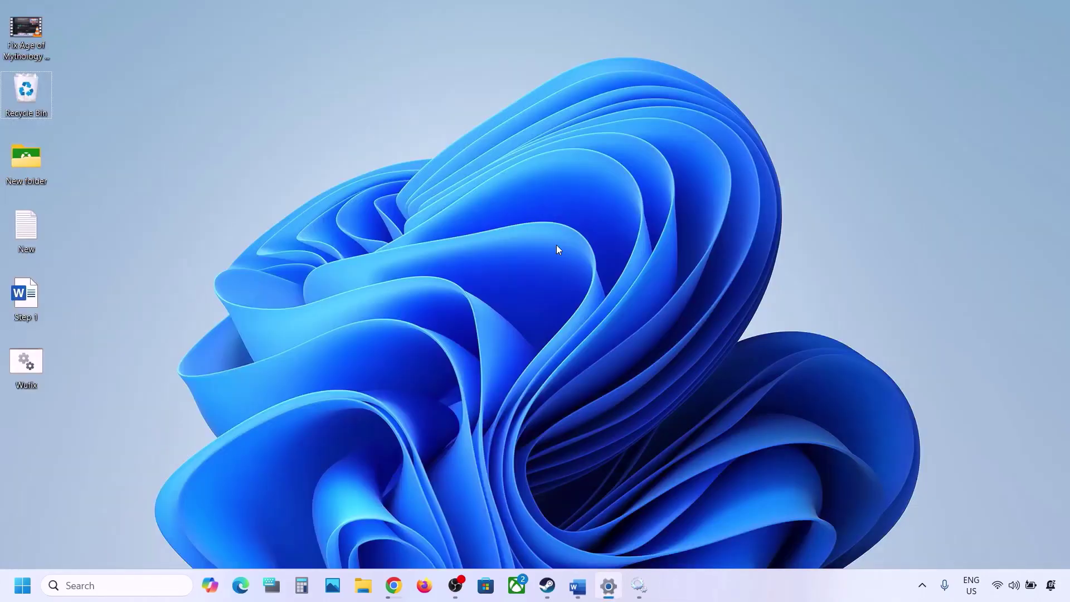
{"action": "left_click", "coordinate": [26, 370]}
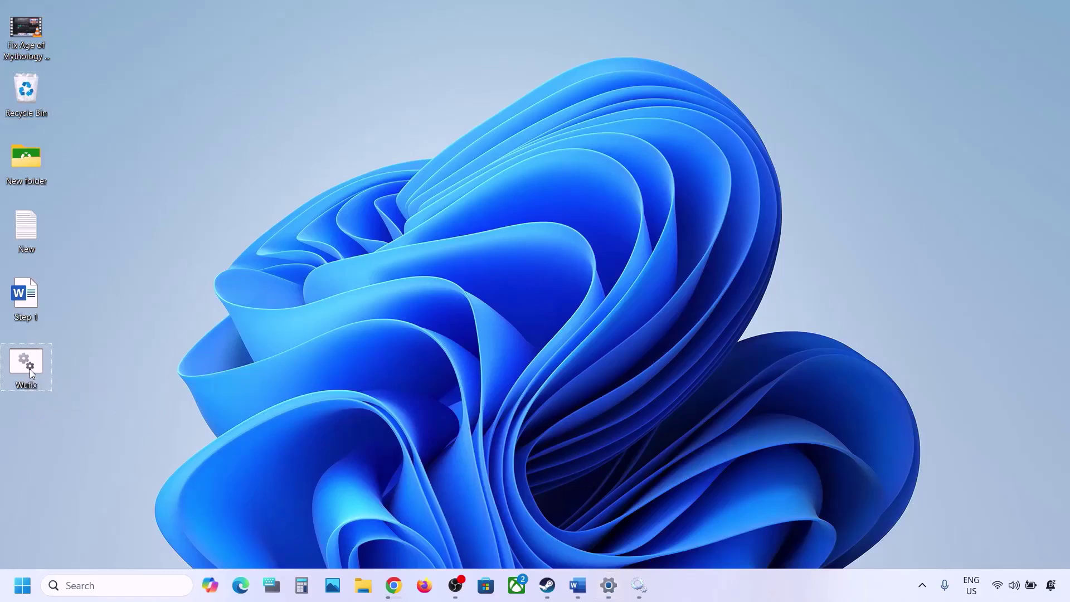
{"action": "right_click", "coordinate": [31, 373]}
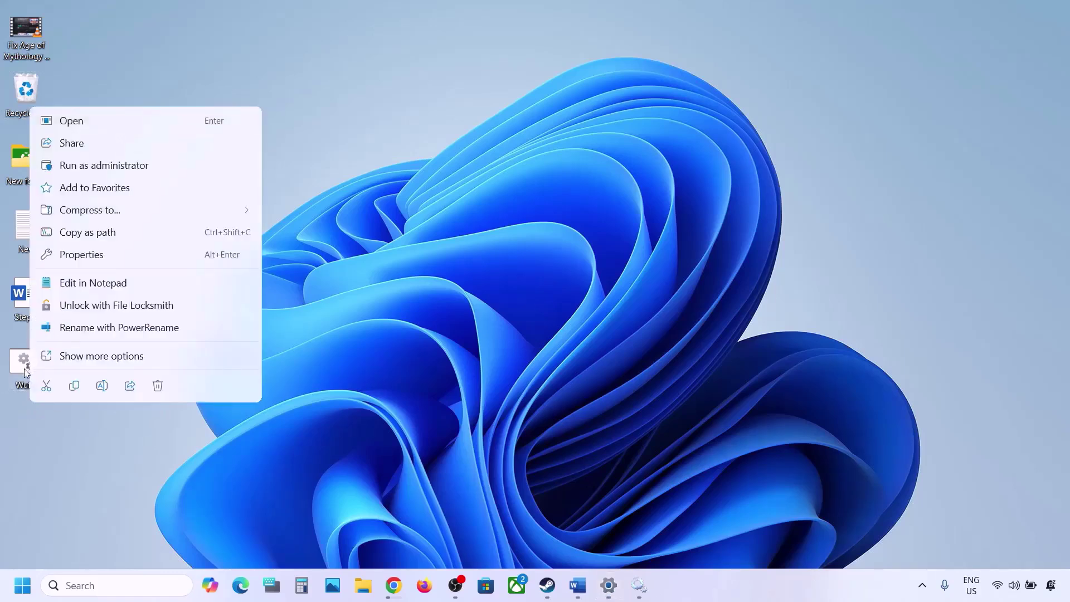
{"action": "left_click", "coordinate": [106, 162]}
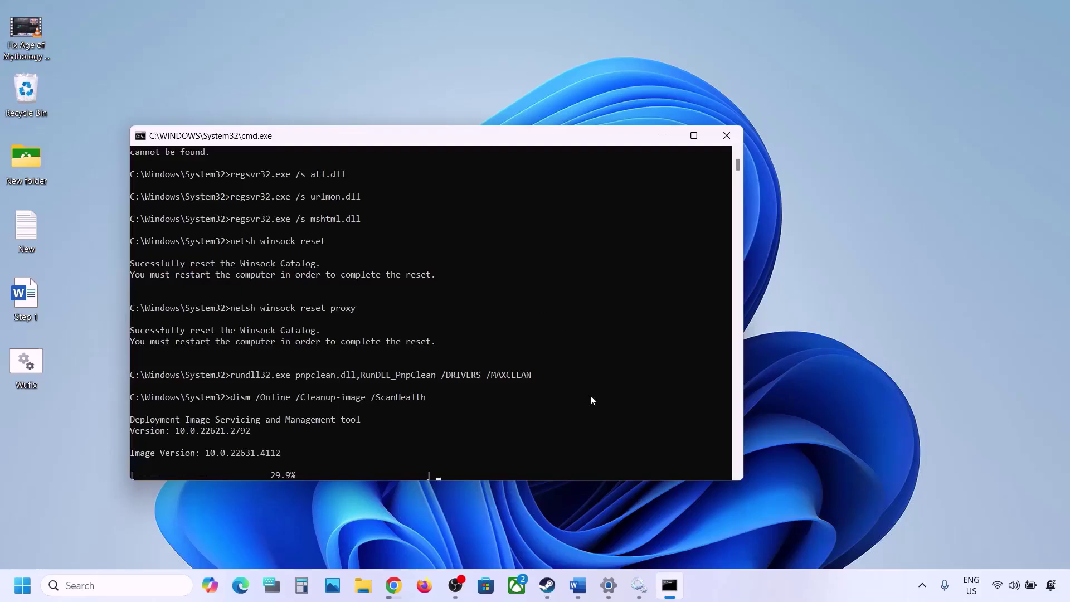
Find the Step 6 'Use Media Creation Tool' notes and select its Windows 11 download URL
{"action": "left_click", "coordinate": [578, 585]}
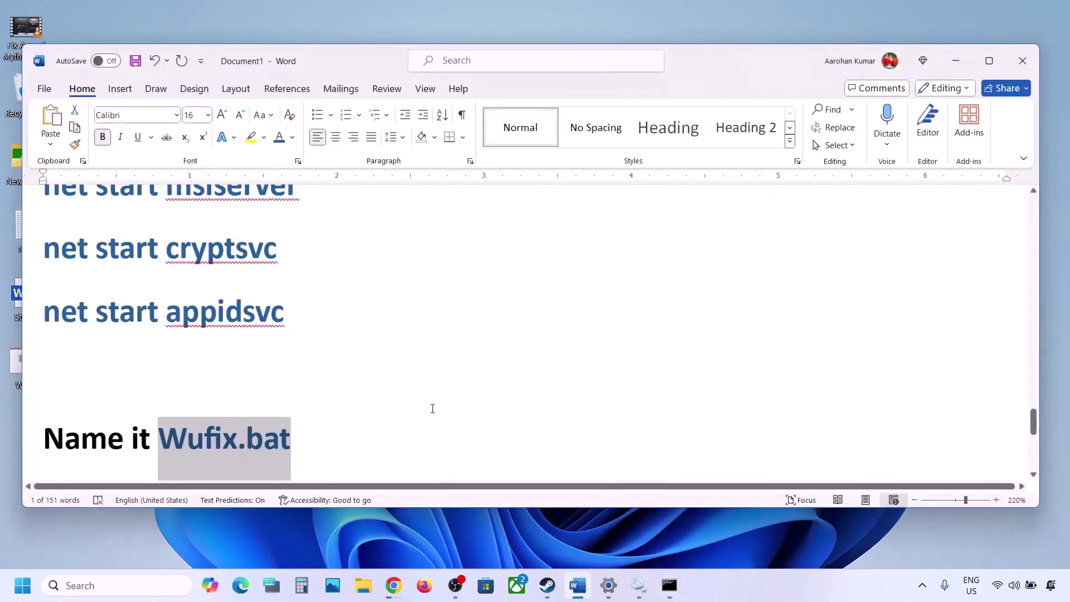
{"action": "scroll", "coordinate": [432, 409], "scroll_direction": "down", "scroll_amount": 2}
{"action": "scroll", "coordinate": [433, 408], "scroll_direction": "down", "scroll_amount": 3}
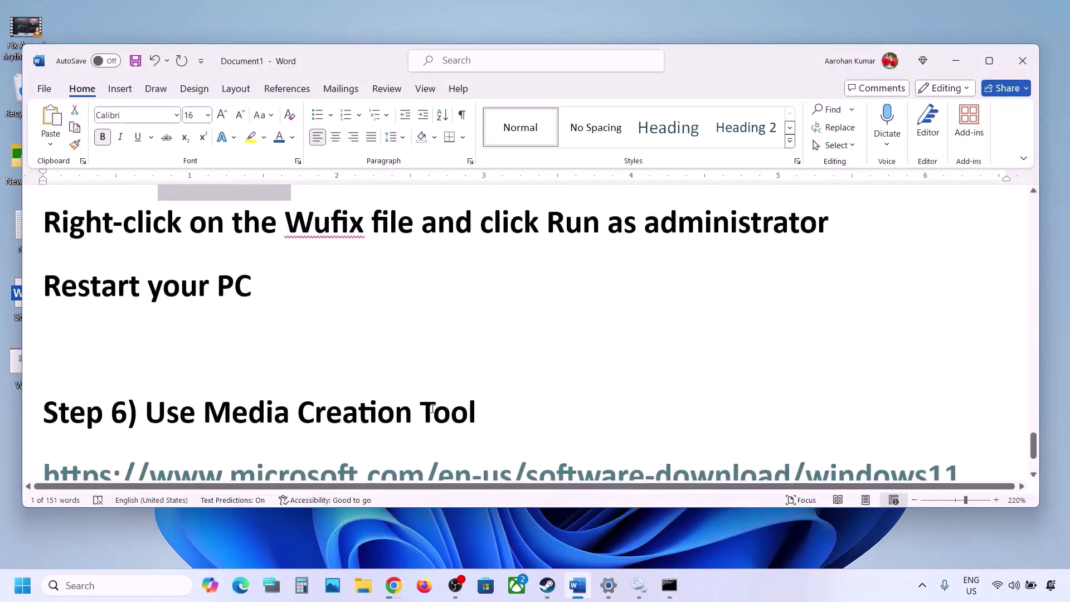
{"action": "scroll", "coordinate": [432, 409], "scroll_direction": "down", "scroll_amount": 1}
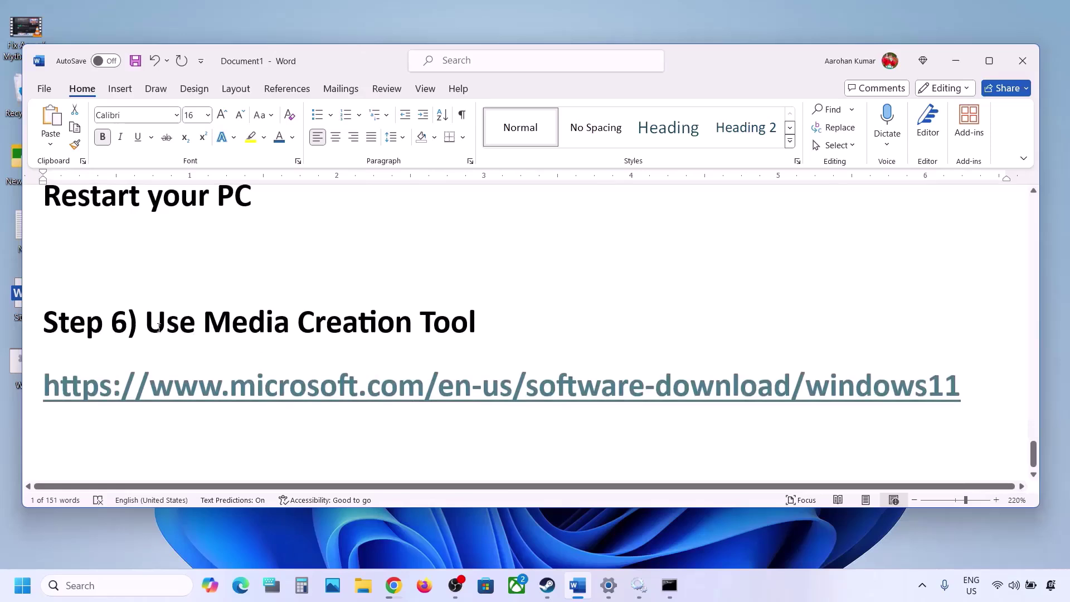
{"action": "left_click_drag", "start_coordinate": [146, 328], "coordinate": [459, 334]}
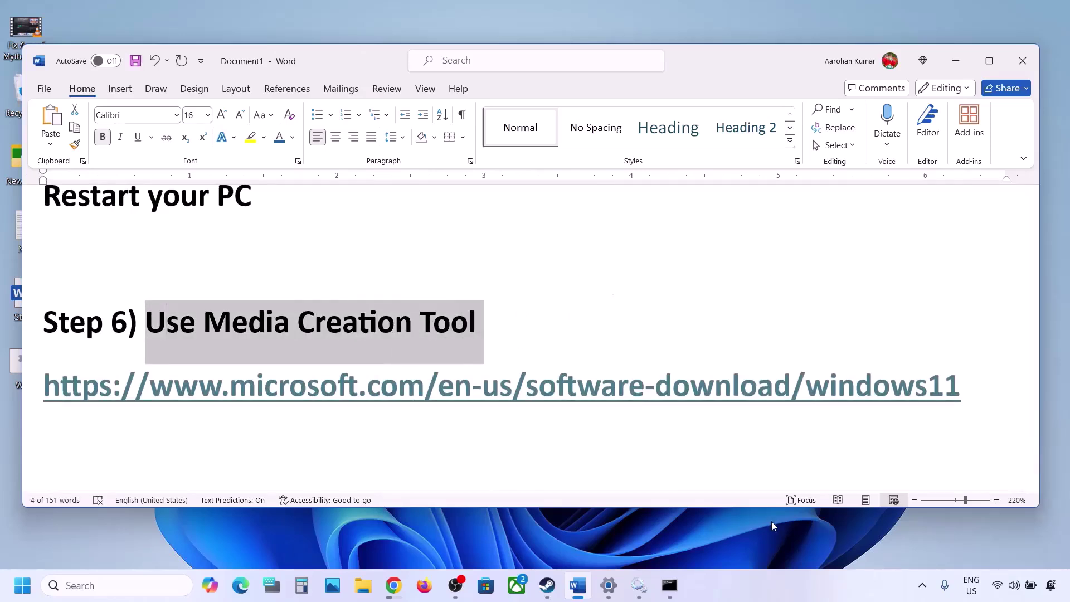
{"action": "left_click_drag", "start_coordinate": [988, 385], "coordinate": [40, 395]}
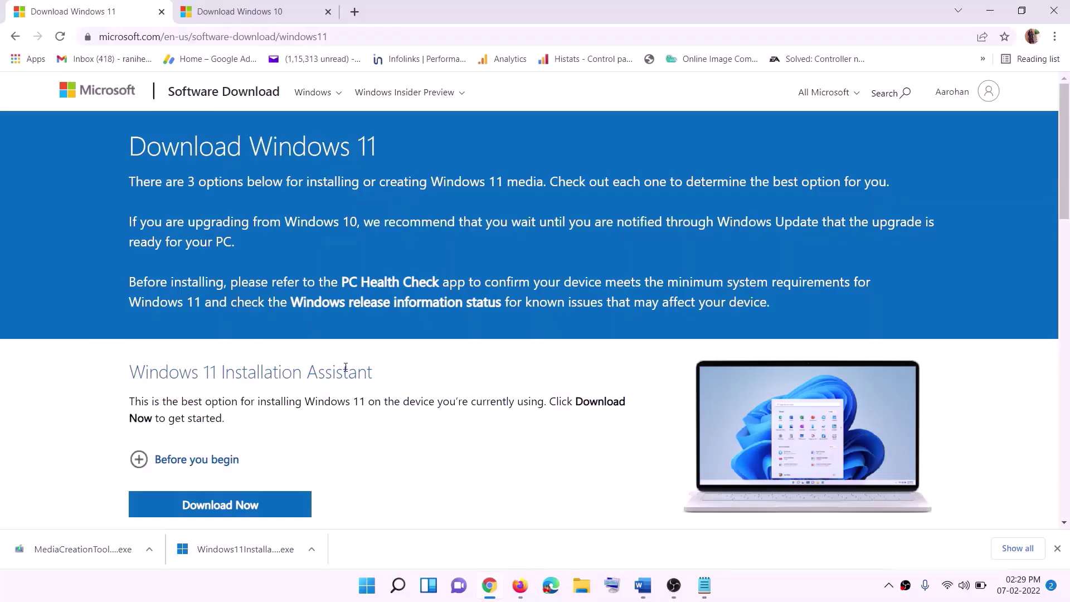
{"action": "scroll", "coordinate": [290, 338], "scroll_direction": "down", "scroll_amount": 5}
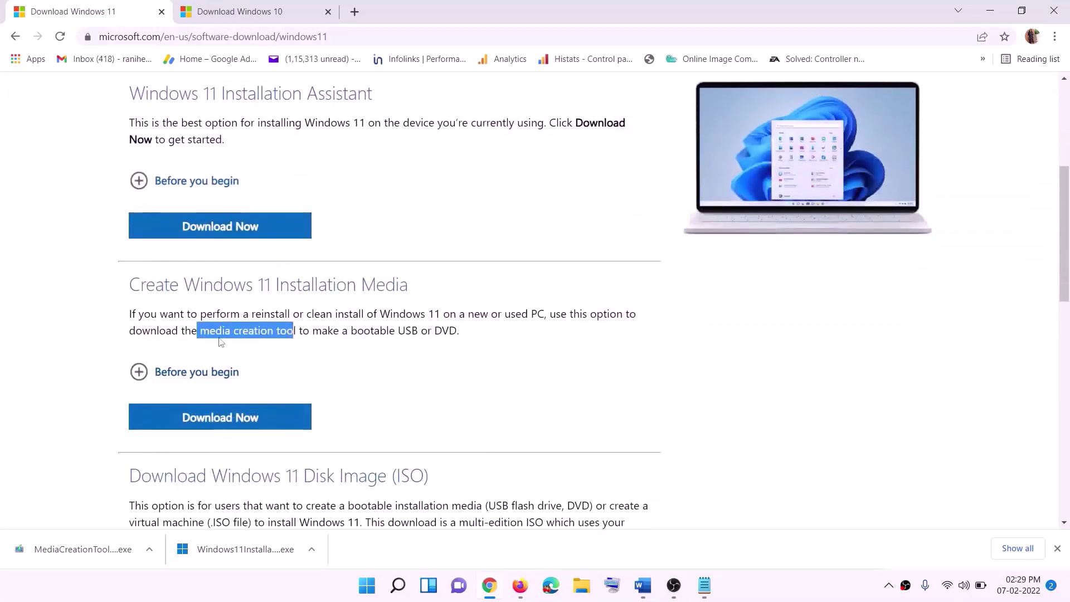
Download the Media Creation Tool and launch it, allowing it to make changes
{"action": "left_click_drag", "start_coordinate": [200, 330], "coordinate": [310, 331]}
{"action": "left_click", "coordinate": [211, 426]}
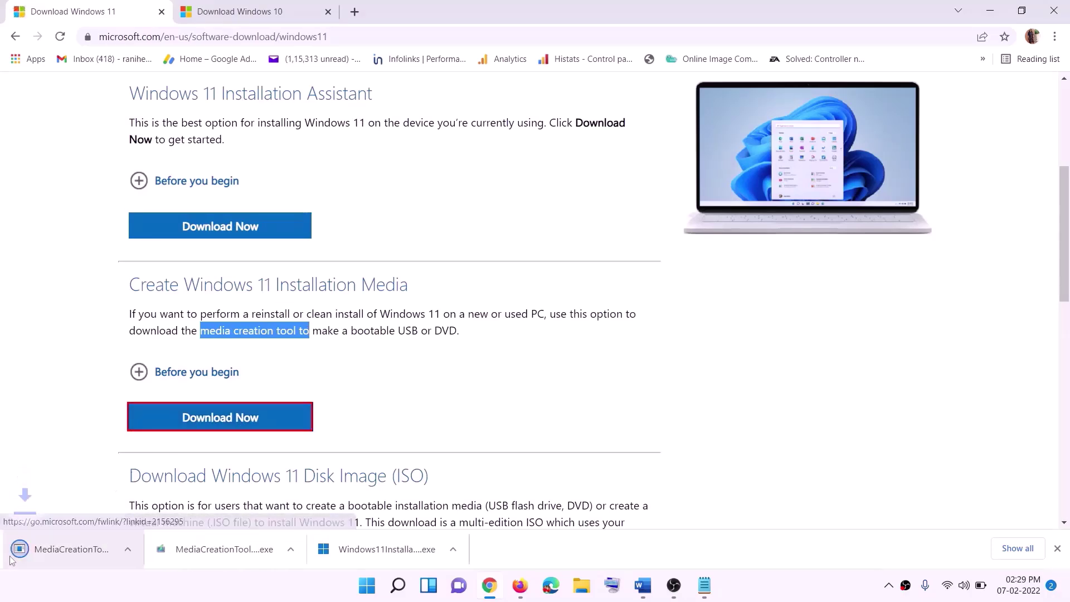
{"action": "left_click", "coordinate": [76, 556]}
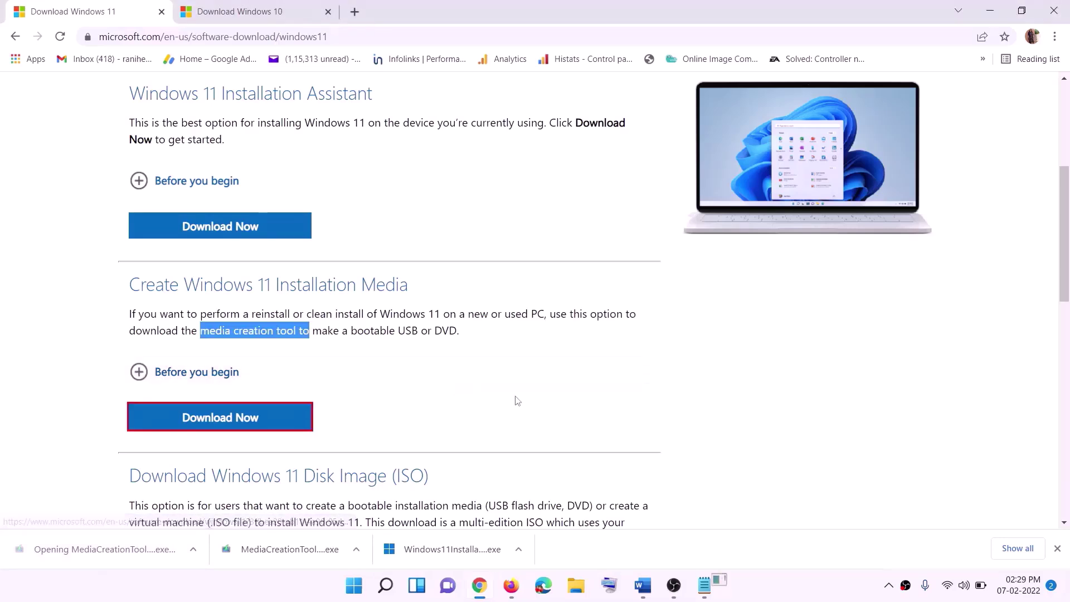
{"action": "left_click", "coordinate": [463, 406]}
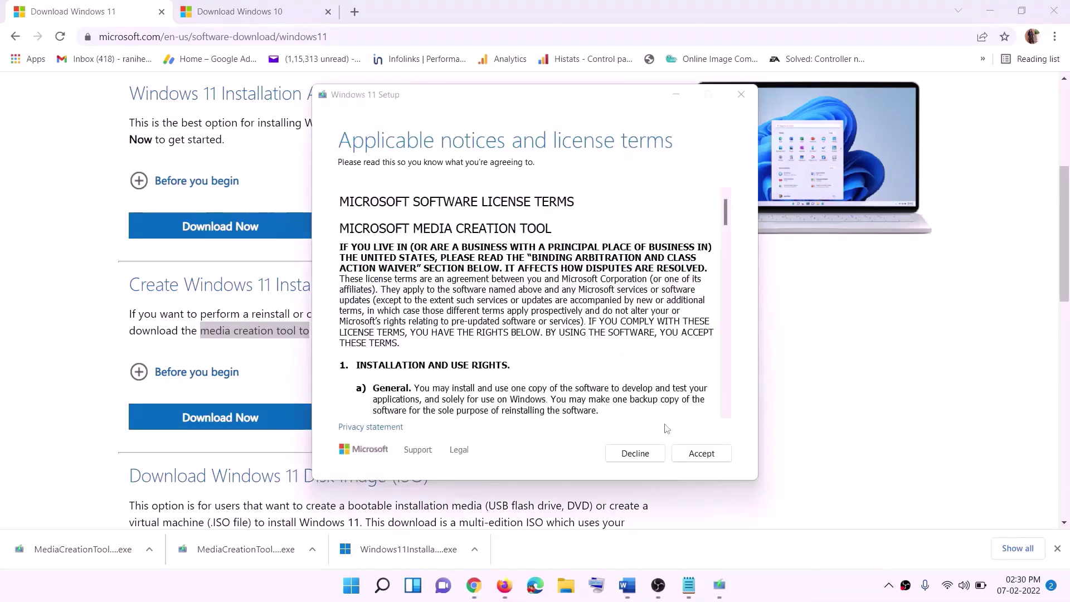
Accept the licence, keep the recommended edition, and save an ISO named Windows to Desktop
{"action": "left_click", "coordinate": [701, 454]}
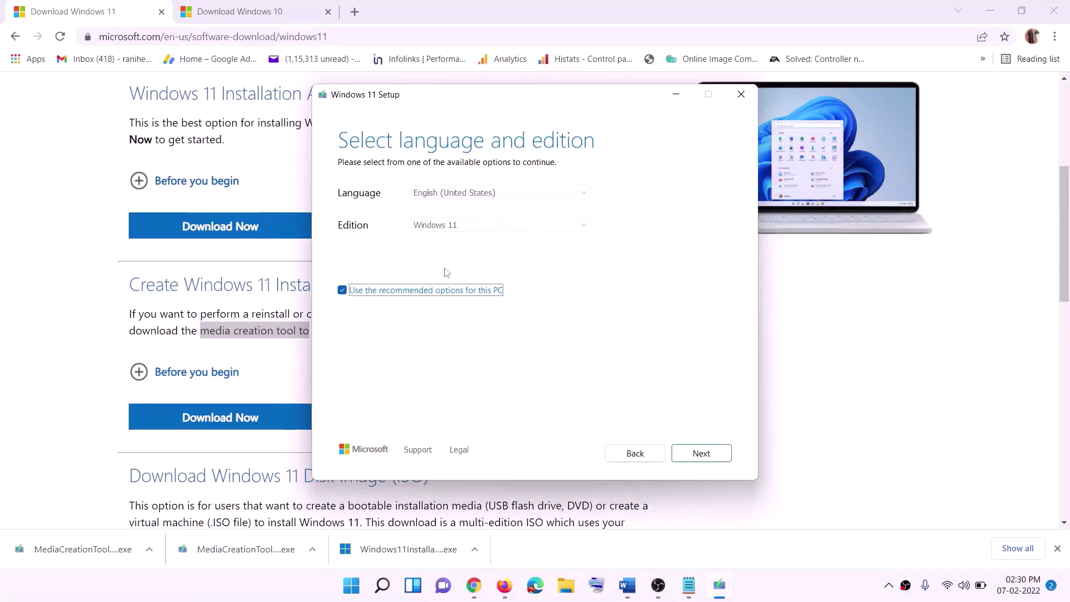
{"action": "left_click", "coordinate": [697, 453]}
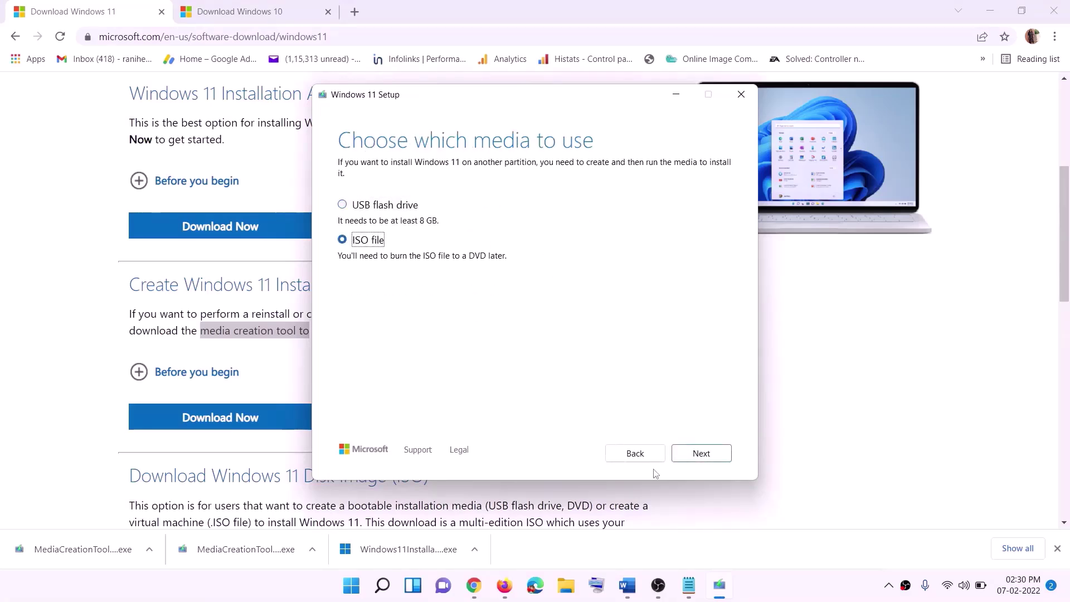
{"action": "left_click", "coordinate": [699, 452]}
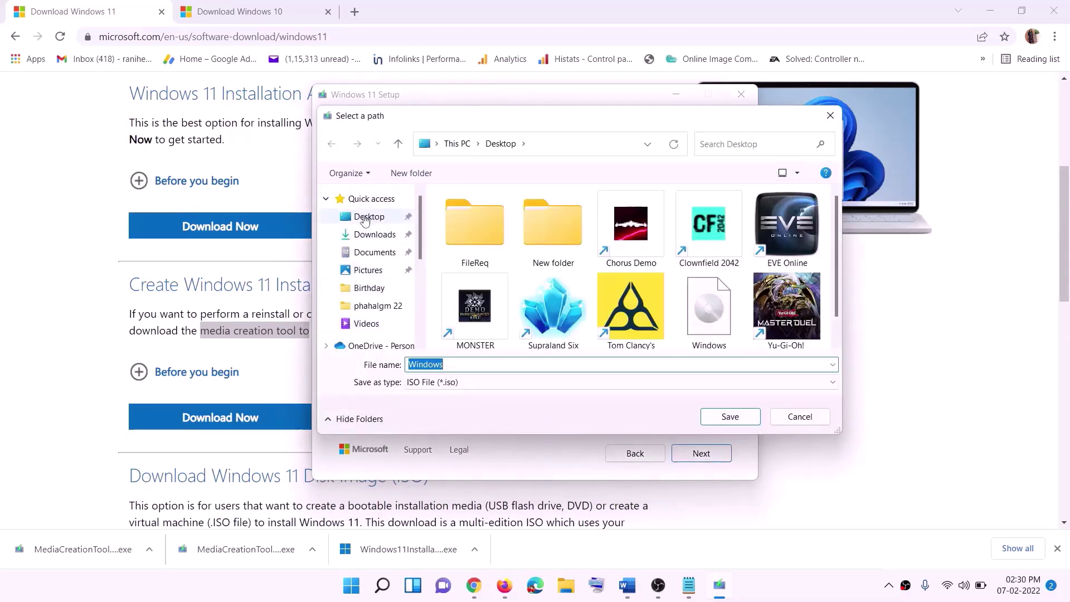
{"action": "left_click", "coordinate": [362, 219]}
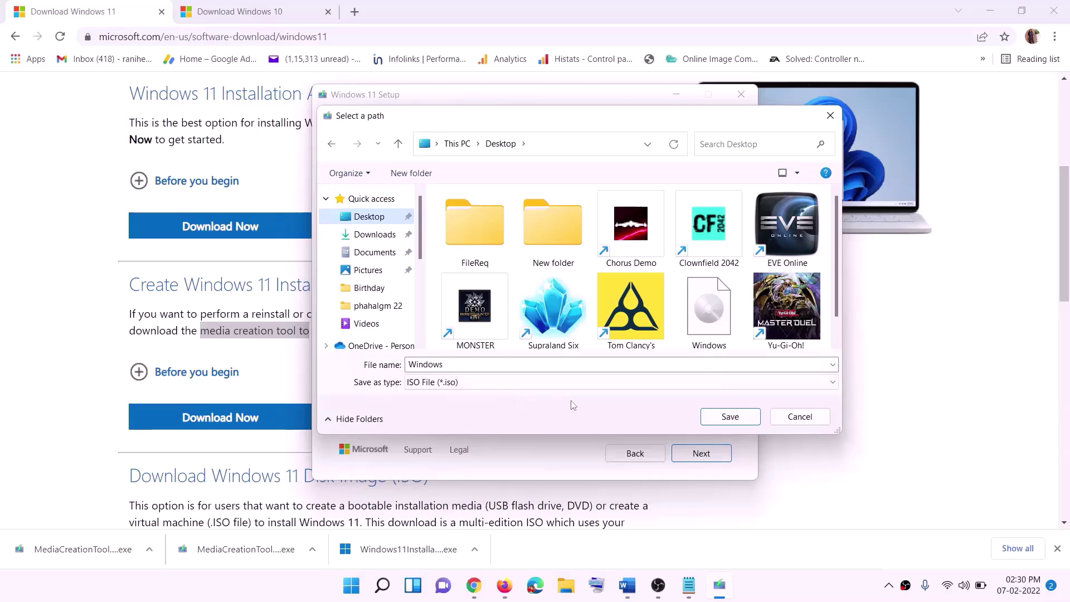
{"action": "left_click", "coordinate": [730, 417]}
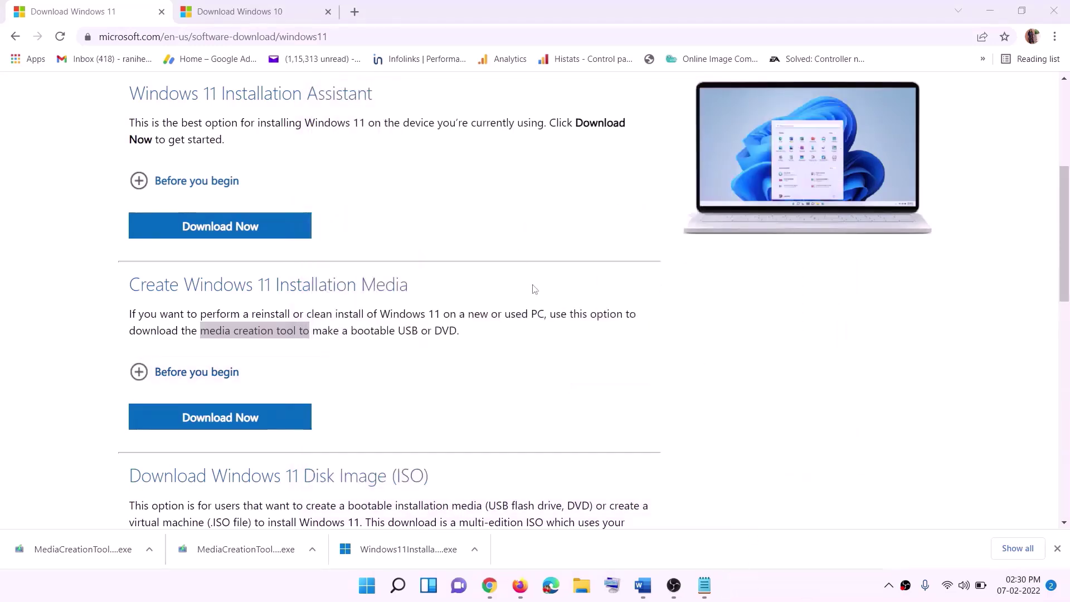
Show the desktop and mount the Windows disc image
{"action": "key", "text": "super+d"}
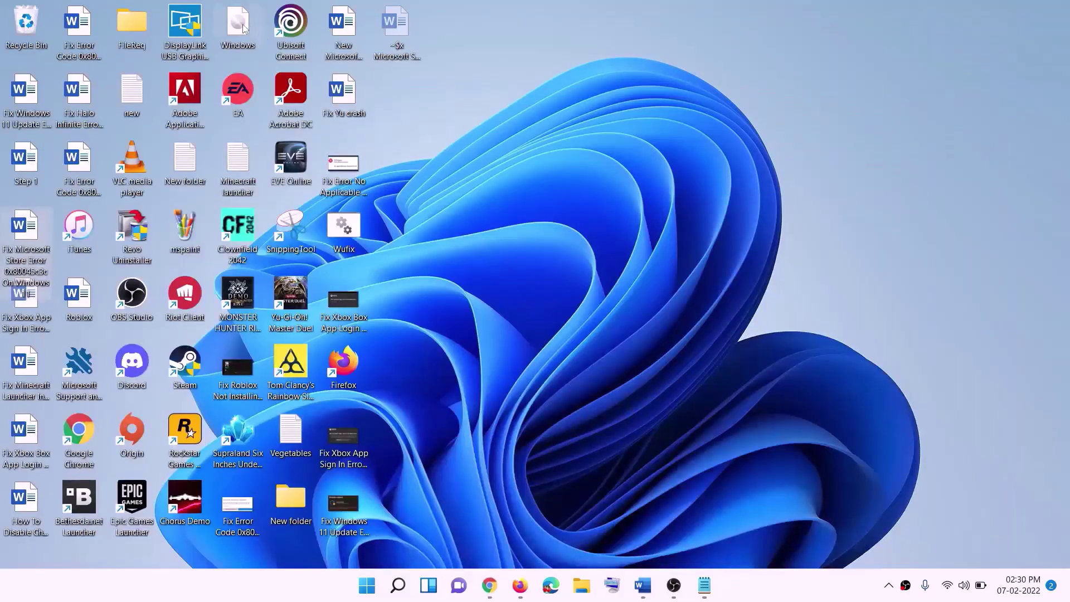
{"action": "left_click_drag", "start_coordinate": [244, 28], "coordinate": [430, 389]}
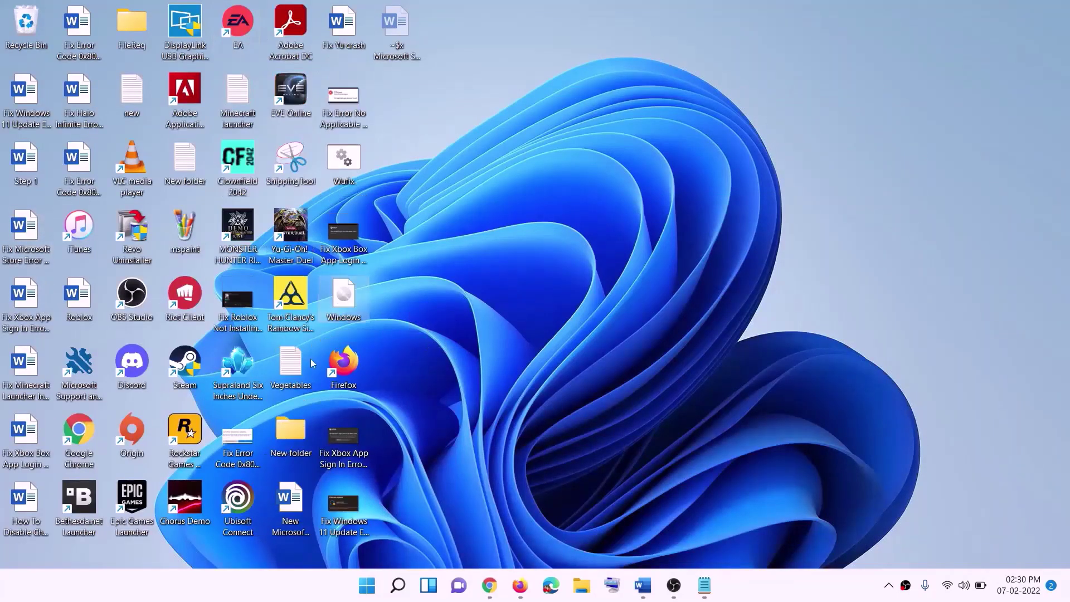
{"action": "double_click", "coordinate": [348, 305]}
Run setup.exe from the mounted disc, approve the admin prompt, and start Windows 11 Setup
{"action": "left_click", "coordinate": [338, 390]}
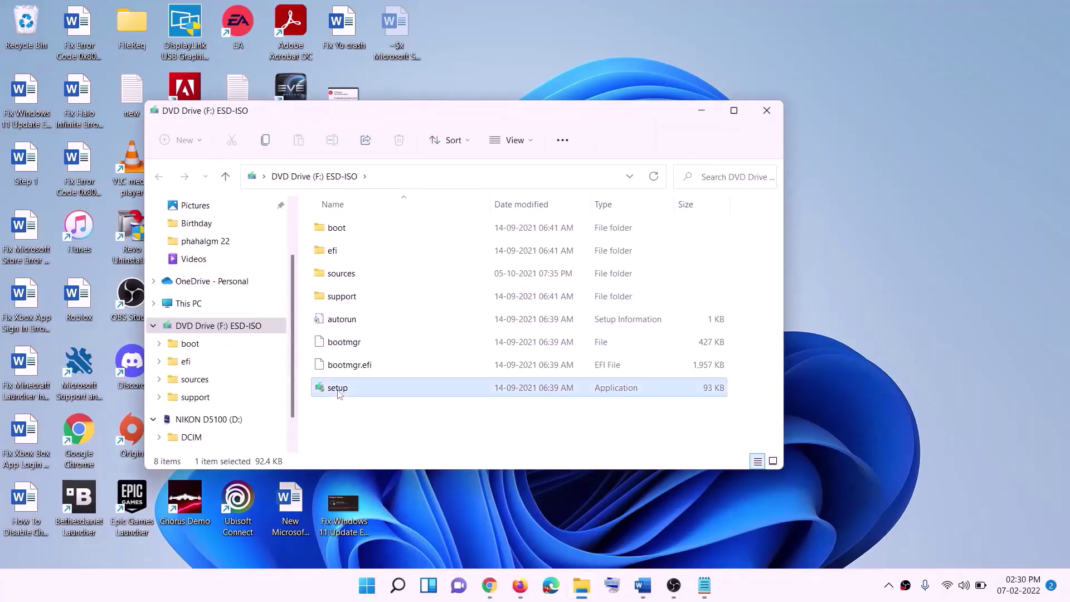
{"action": "double_click", "coordinate": [370, 391]}
{"action": "left_click", "coordinate": [431, 439]}
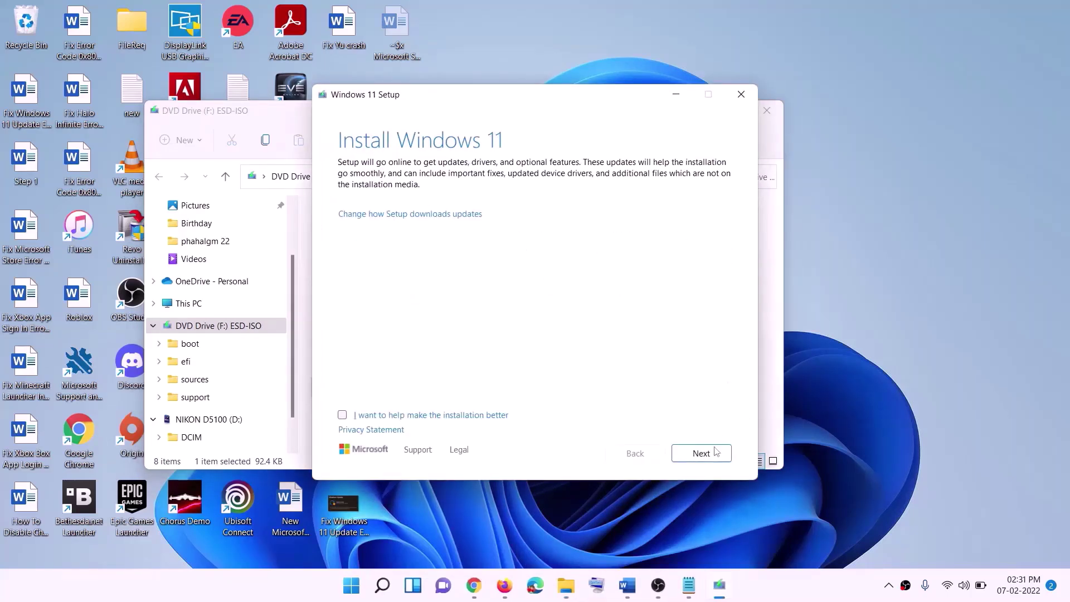
{"action": "left_click", "coordinate": [716, 452]}
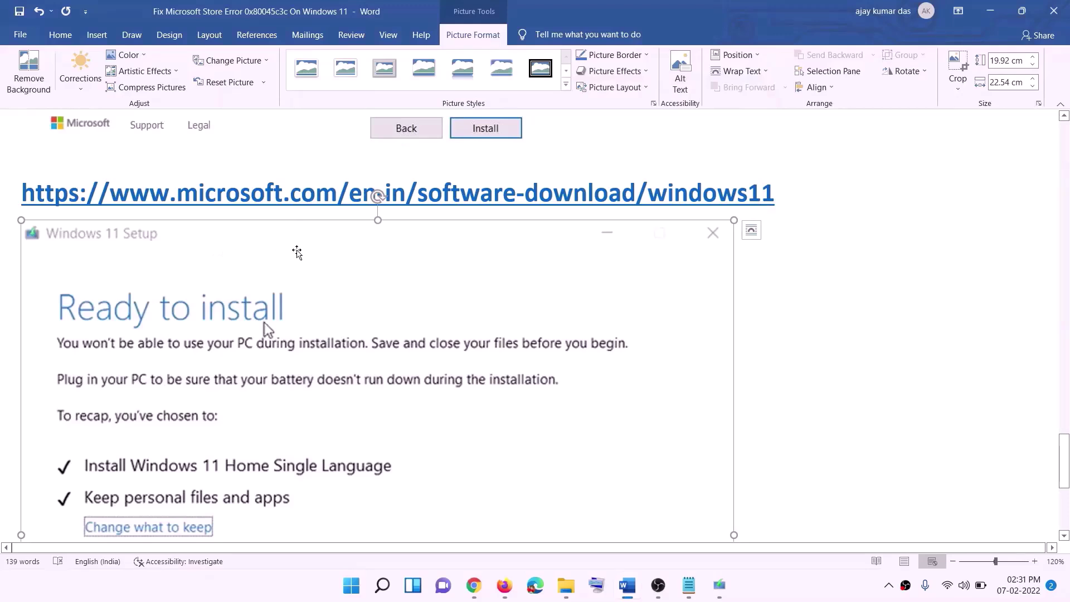
Scroll the Word notes to the Ready to install screen keeping personal files and apps
{"action": "scroll", "coordinate": [248, 277], "scroll_direction": "down", "scroll_amount": 3}
{"action": "scroll", "coordinate": [248, 277], "scroll_direction": "down", "scroll_amount": 4}
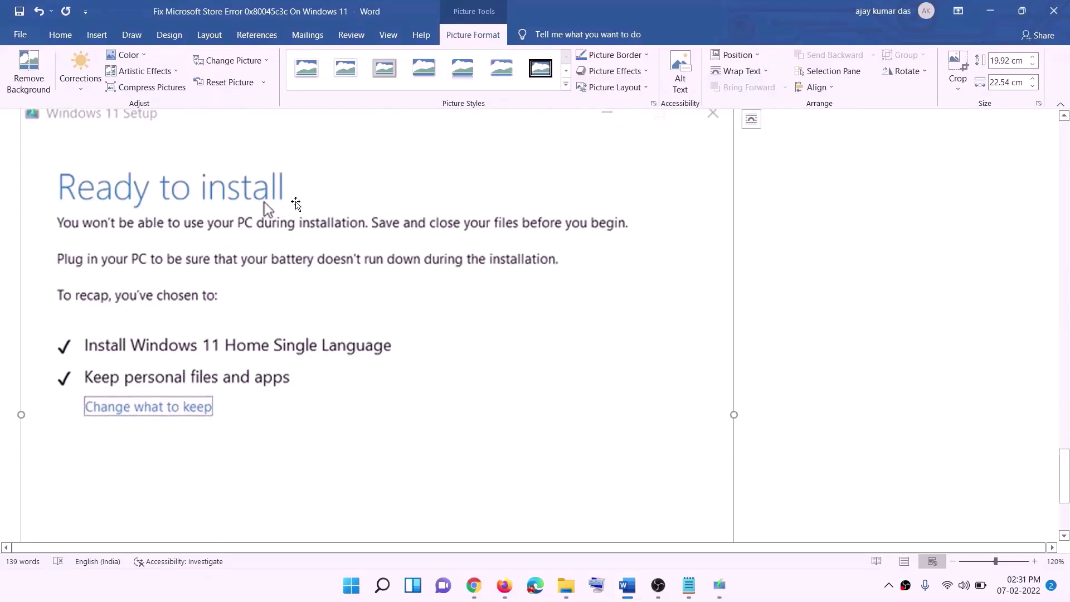
{"action": "scroll", "coordinate": [293, 221], "scroll_direction": "down", "scroll_amount": 2}
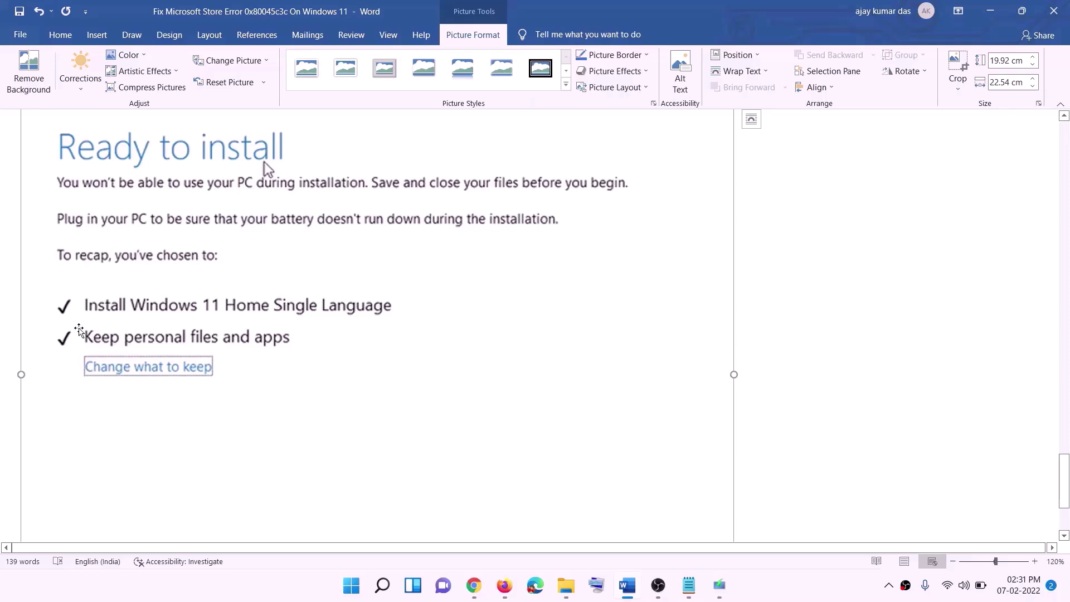
{"action": "scroll", "coordinate": [290, 357], "scroll_direction": "down", "scroll_amount": 5}
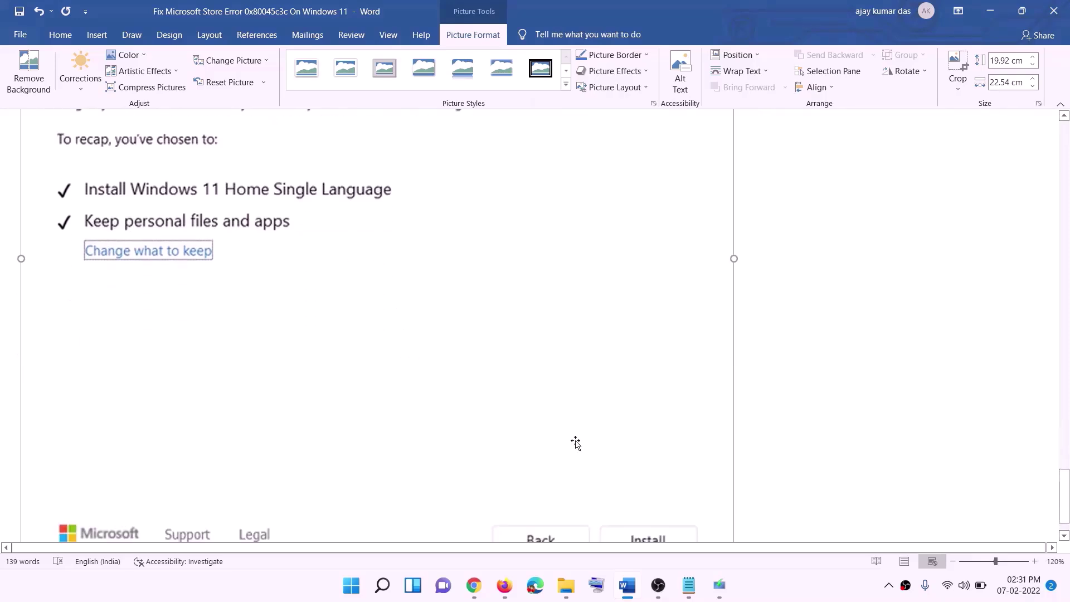
{"action": "scroll", "coordinate": [567, 414], "scroll_direction": "up", "scroll_amount": 10}
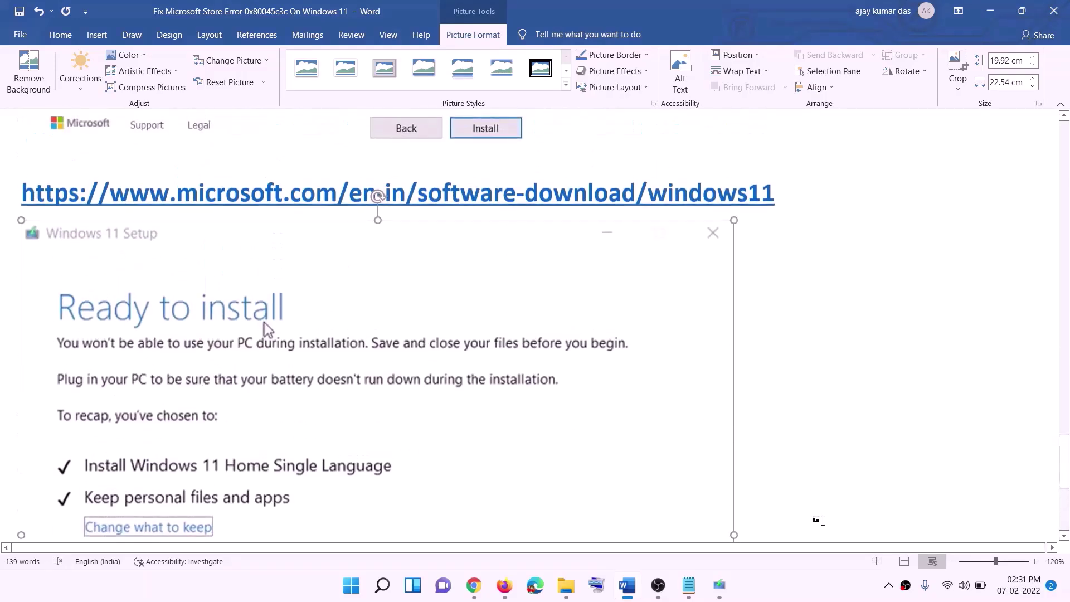